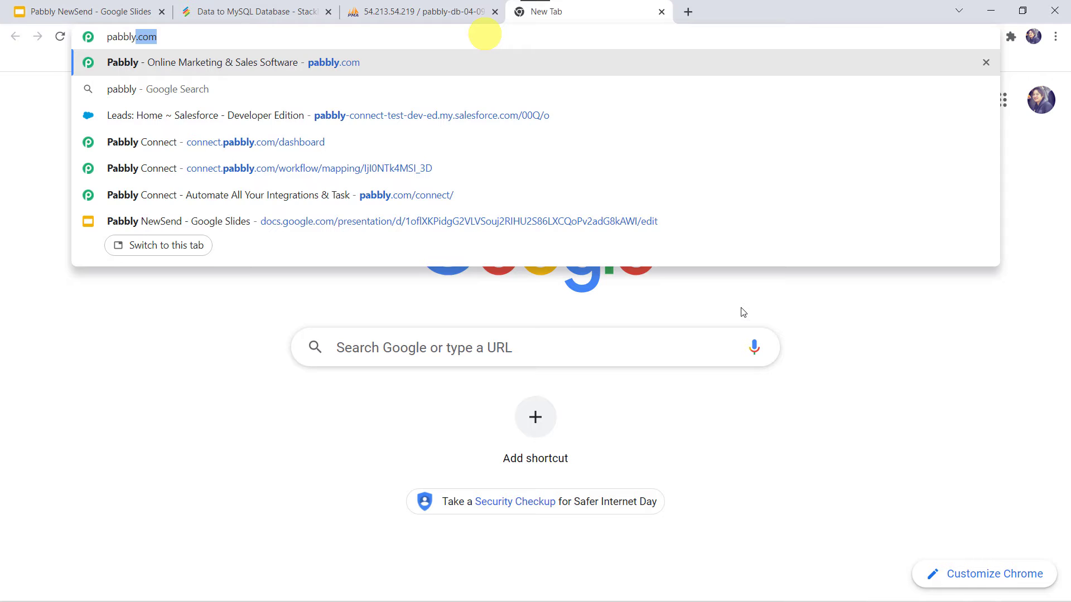
Step: Open the Pabbly Connect dashboard from pabbly.com using Products, Sign In and Access Now
key(Return)
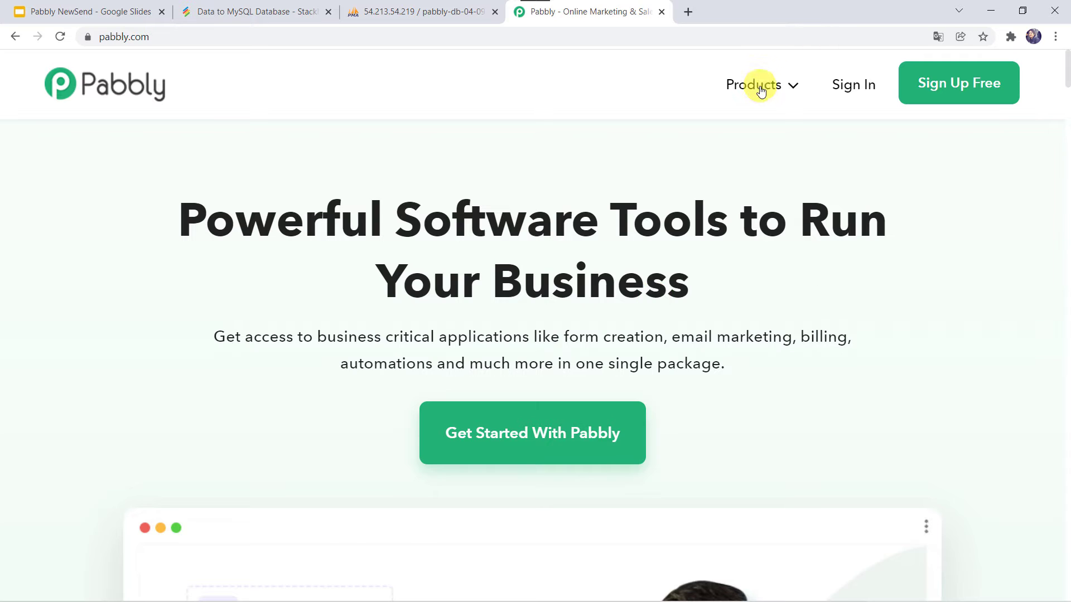
mouse_move(755, 87)
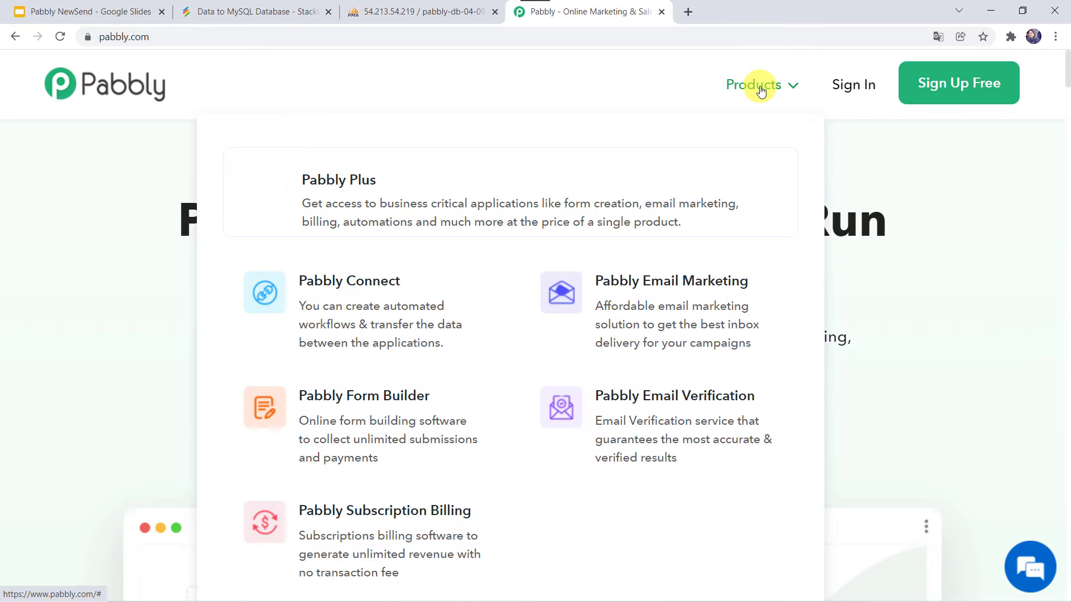
click(344, 322)
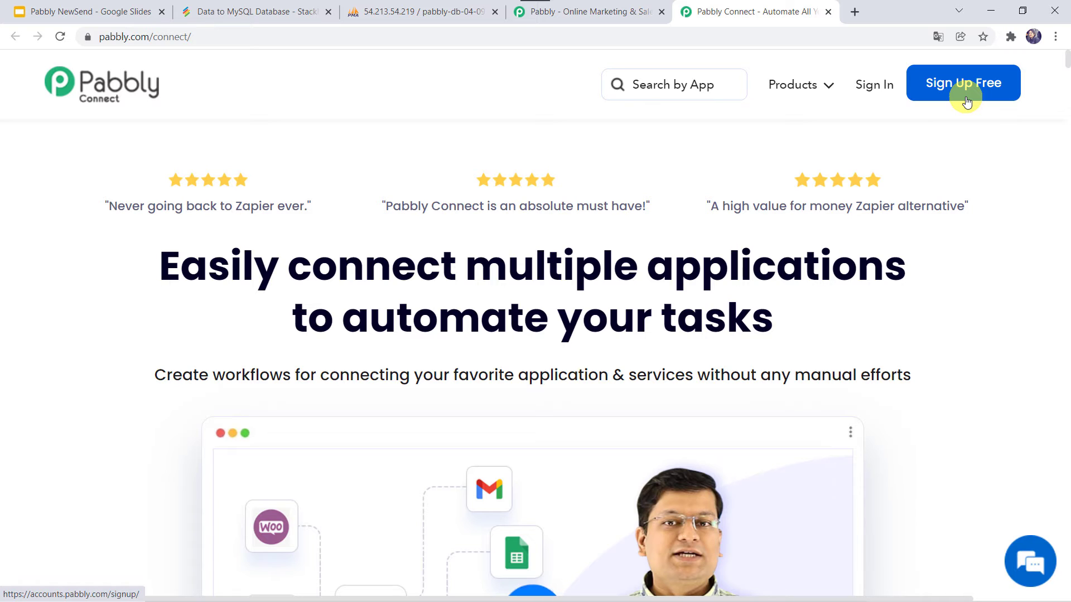
click(876, 88)
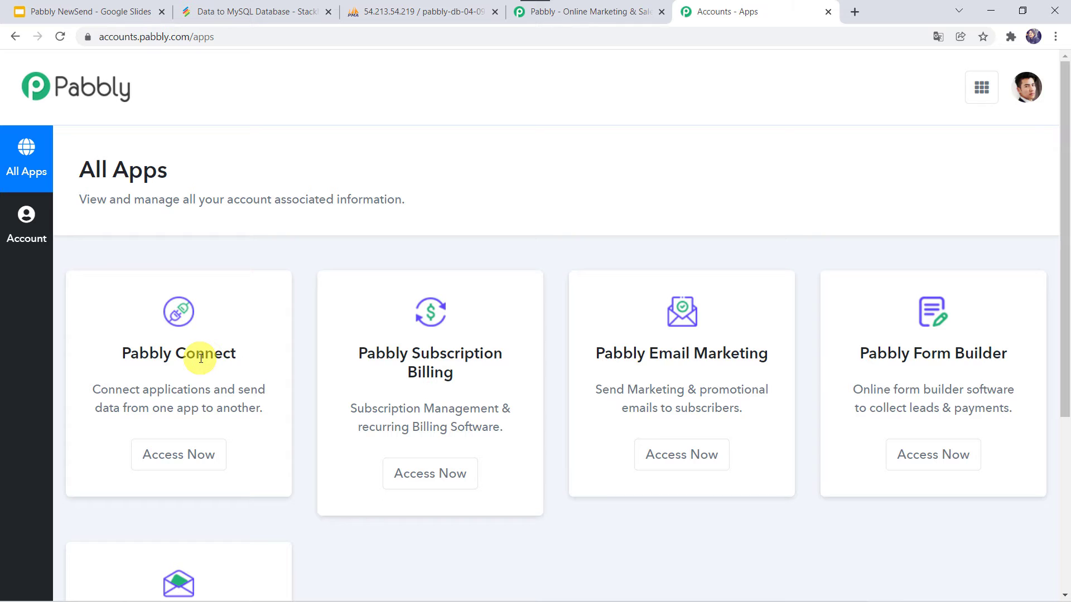
click(166, 456)
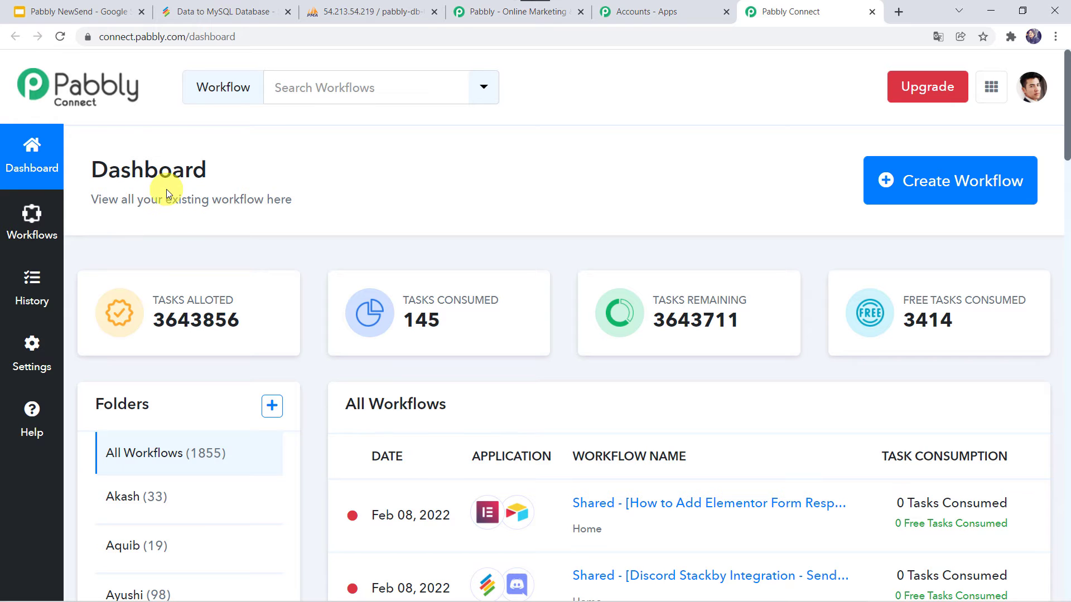
scroll(480, 362, down, 5)
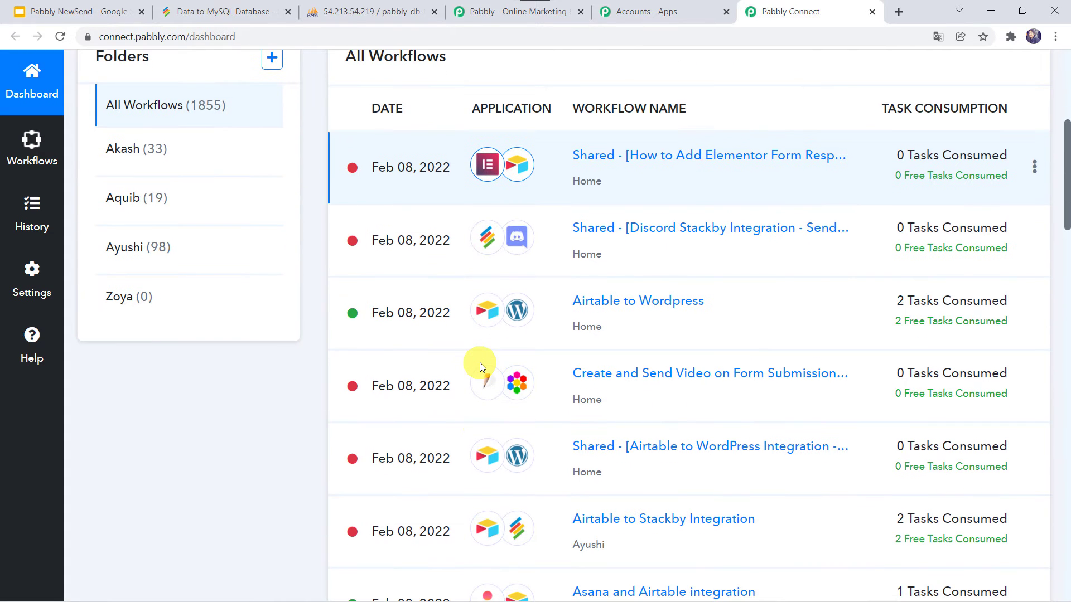
scroll(480, 363, up, 5)
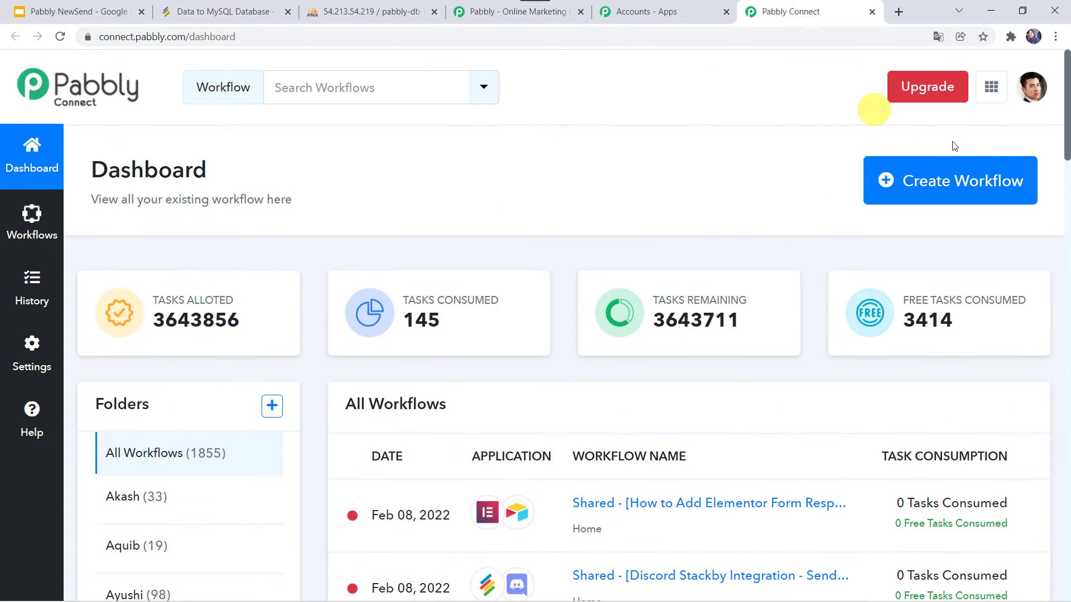
Step: Create a workflow named 'Stackby to MySQL Integration' and collapse its Trigger card
click(949, 184)
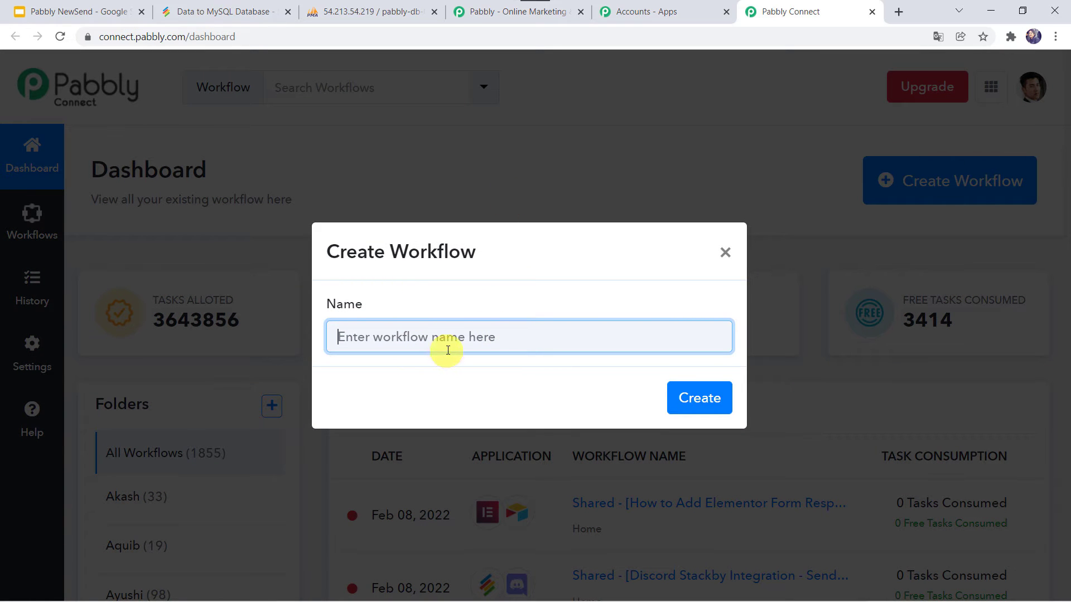
text(Stackby to MySQL Integration)
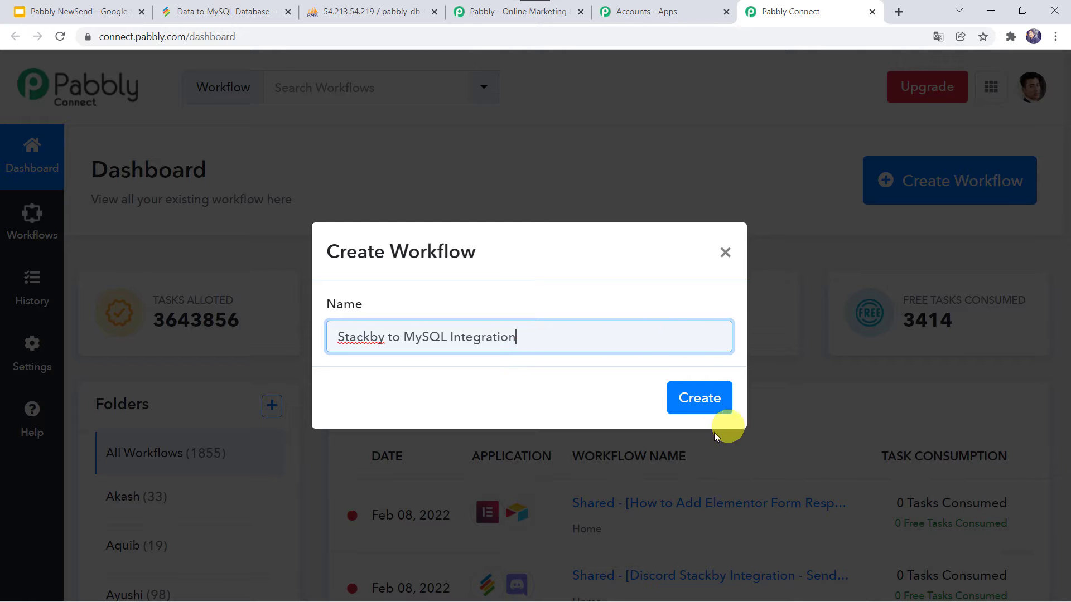
click(701, 401)
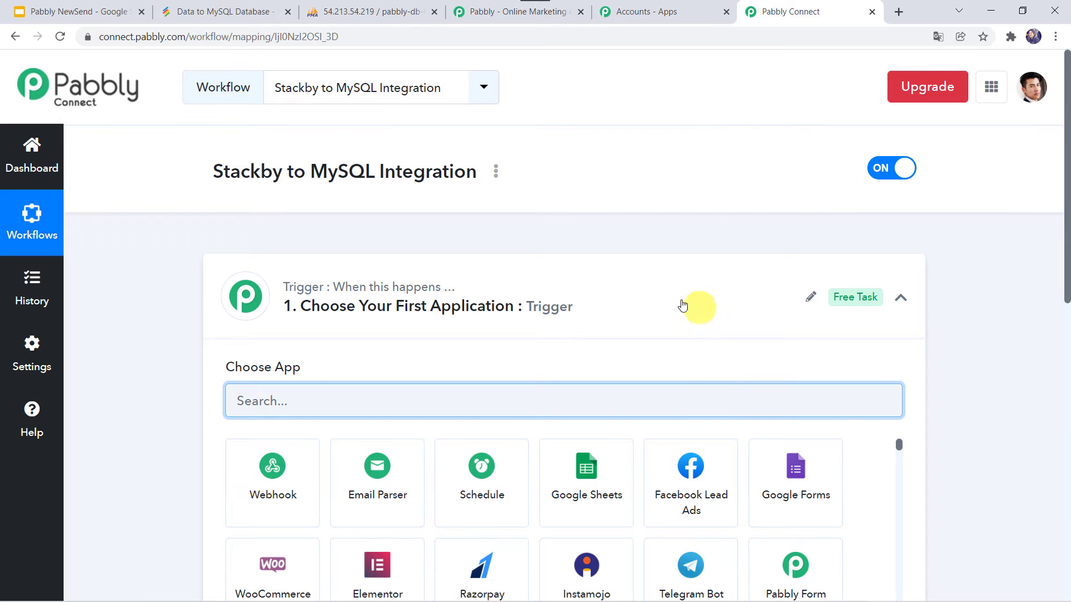
click(571, 305)
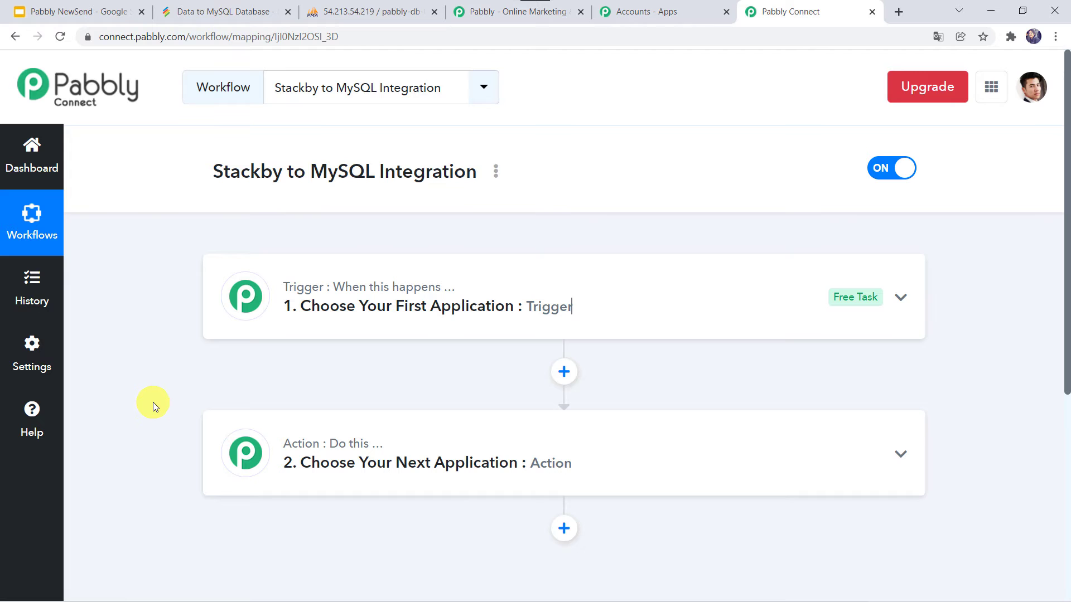
Step: Set the trigger app to Stackby with the New Row event and begin connecting an account
click(591, 299)
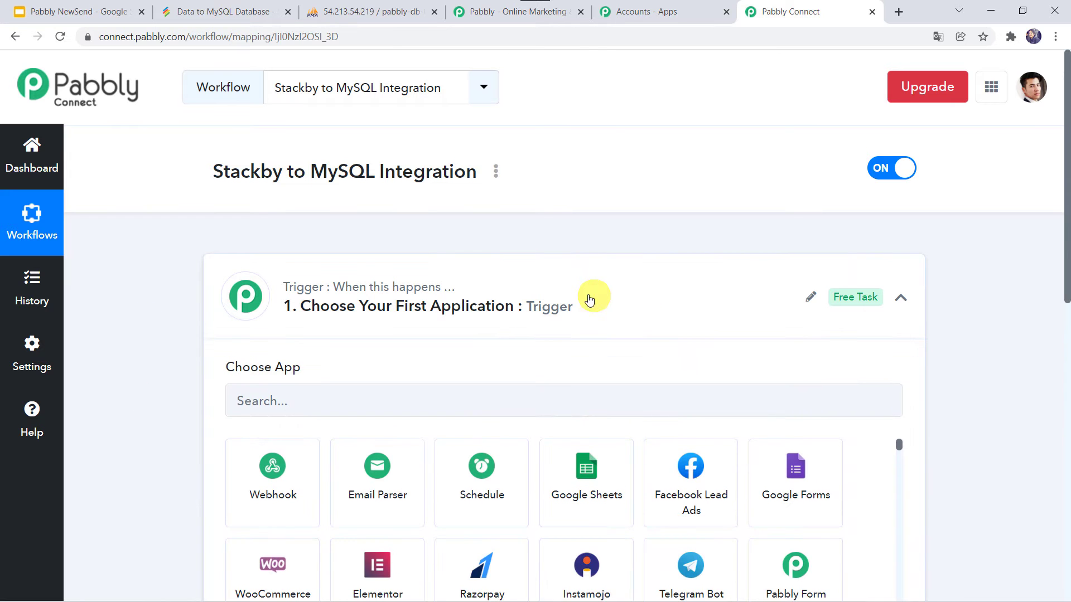
click(270, 402)
text(St)
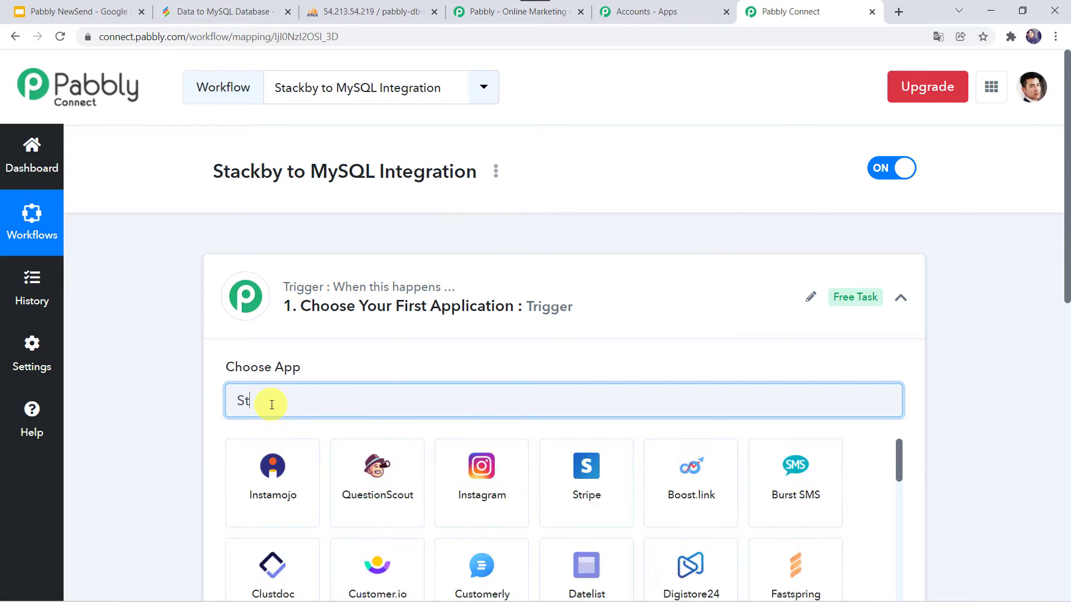
text(ackb)
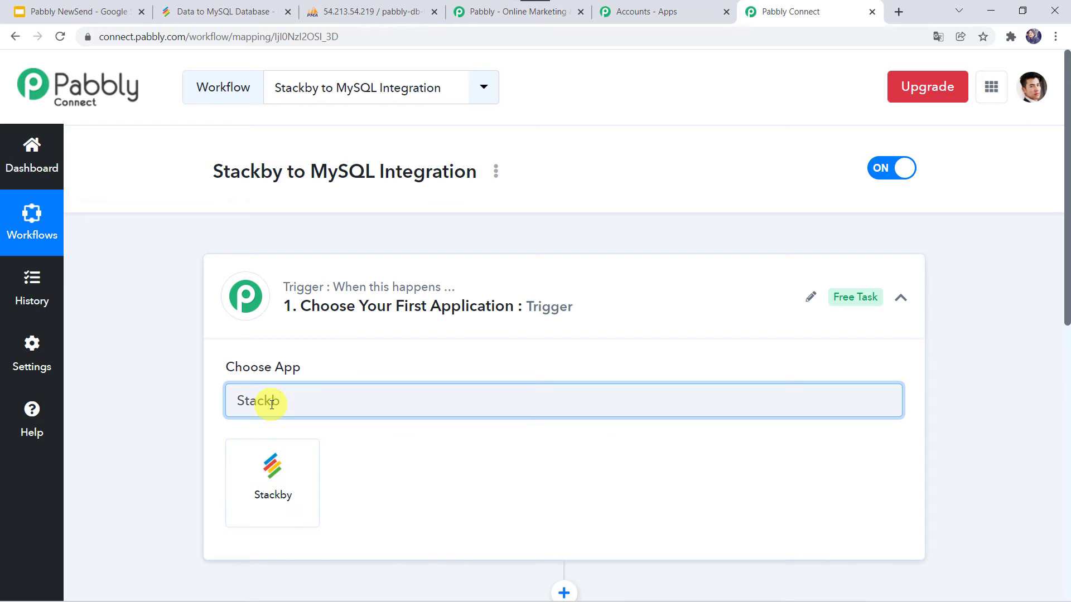
click(267, 471)
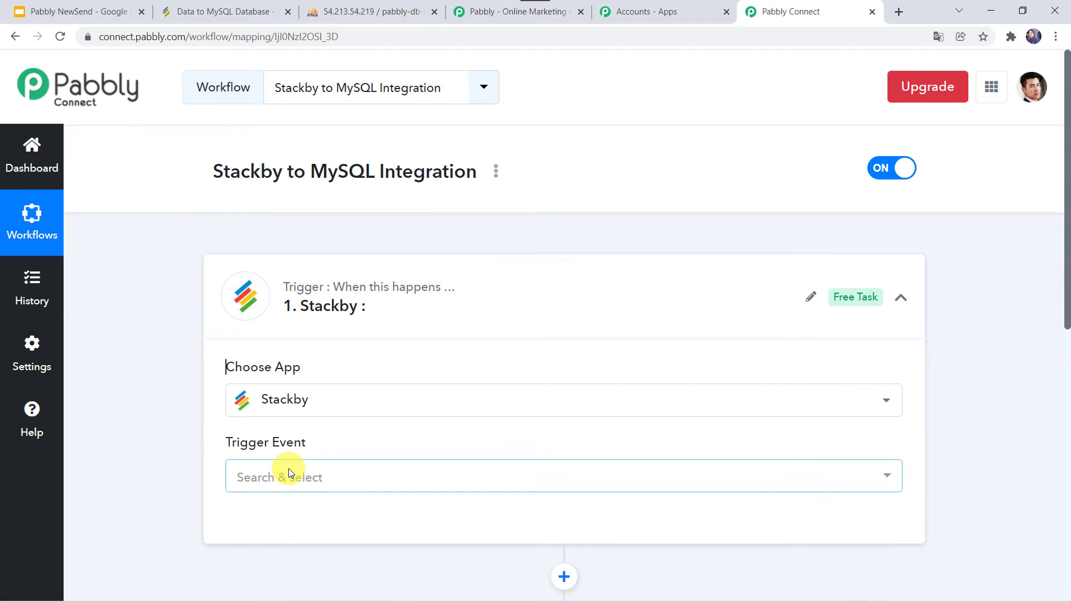
click(280, 479)
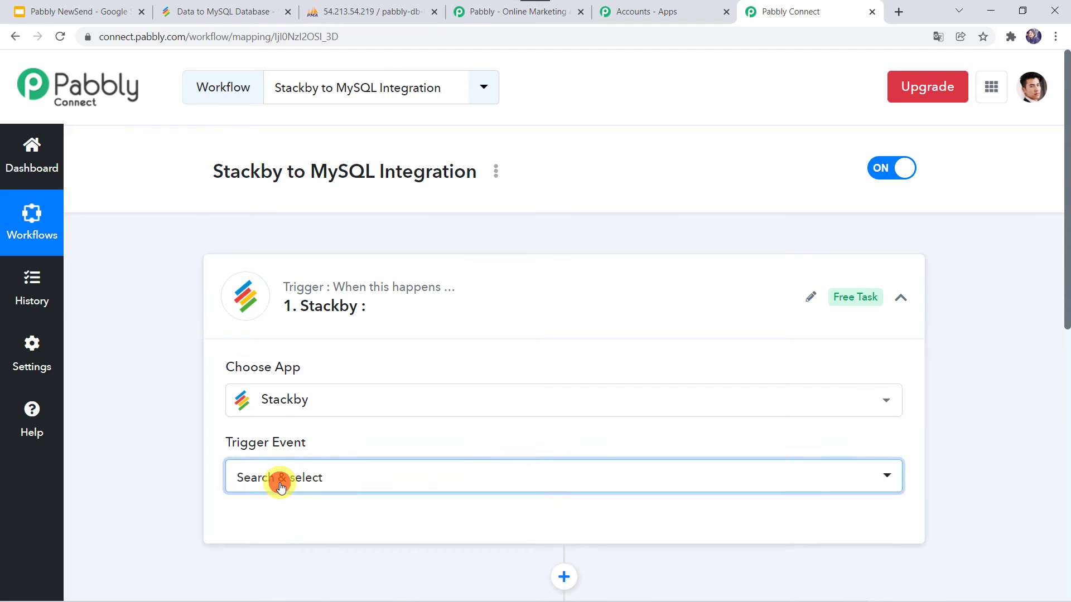
click(272, 429)
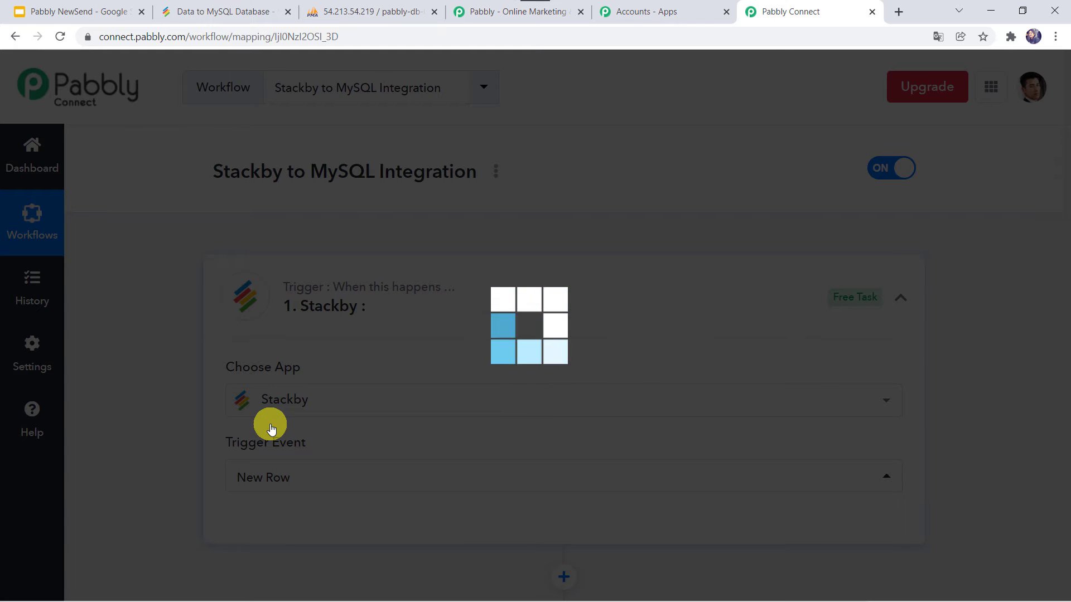
scroll(271, 430, down, 3)
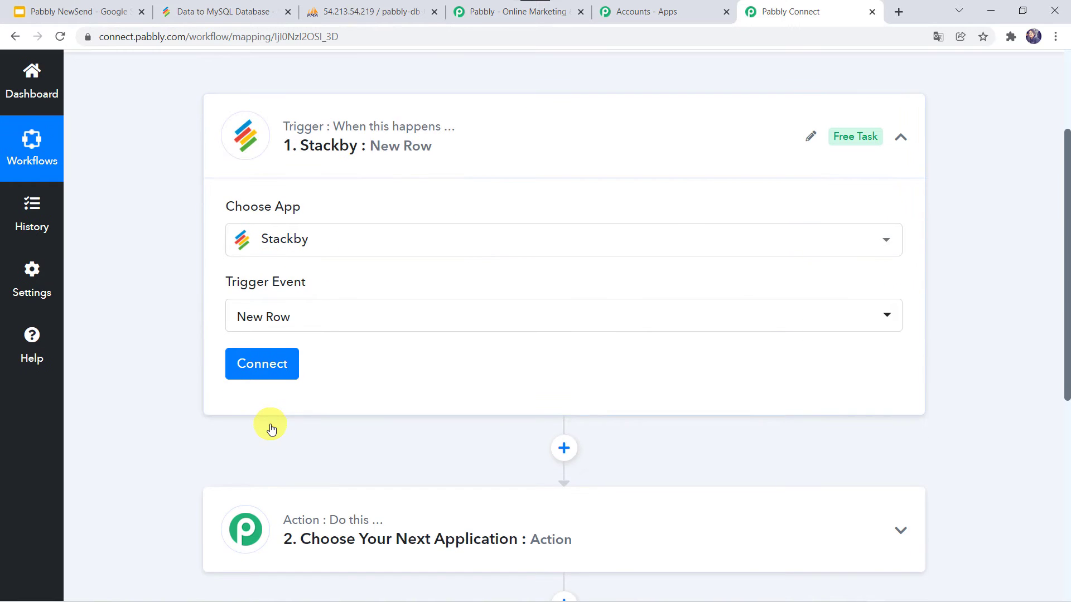
click(259, 370)
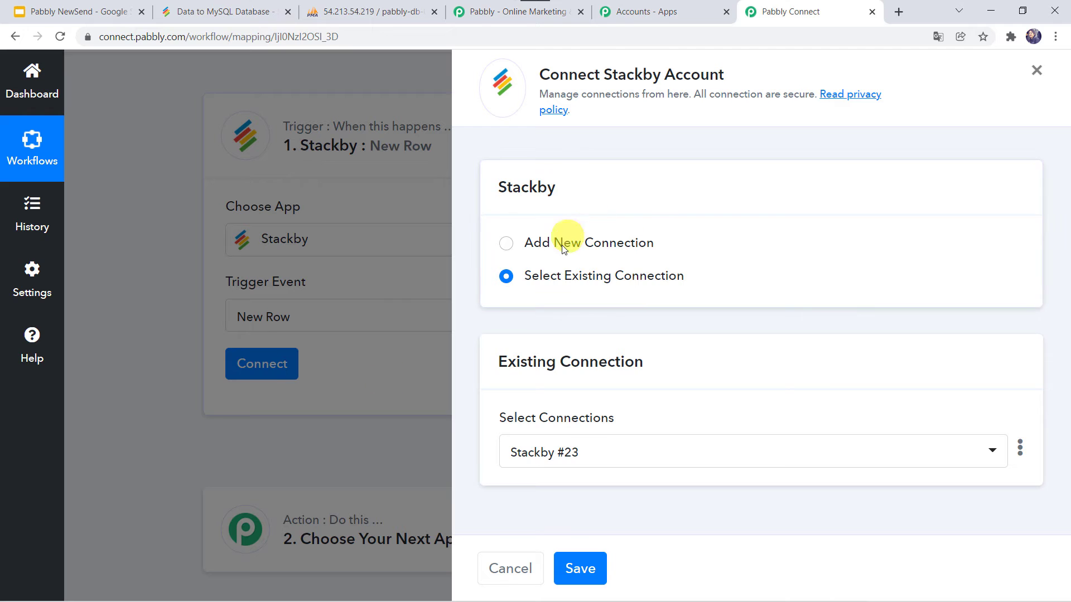
Step: Choose Add New Connection for Stackby, then bring up the Stackby dashboard
click(559, 249)
scroll(611, 398, down, 1)
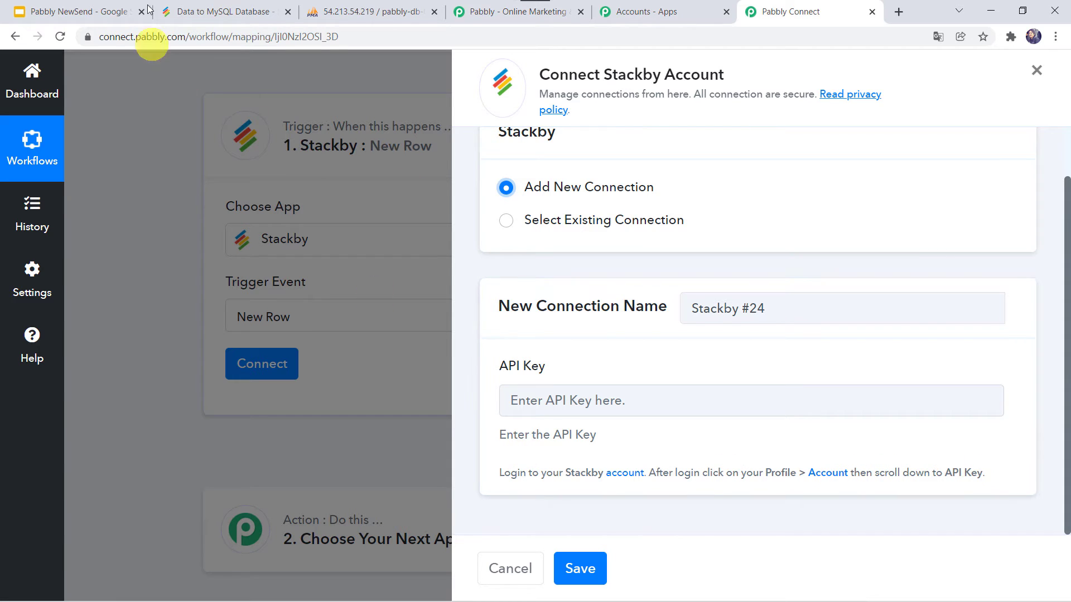
click(221, 13)
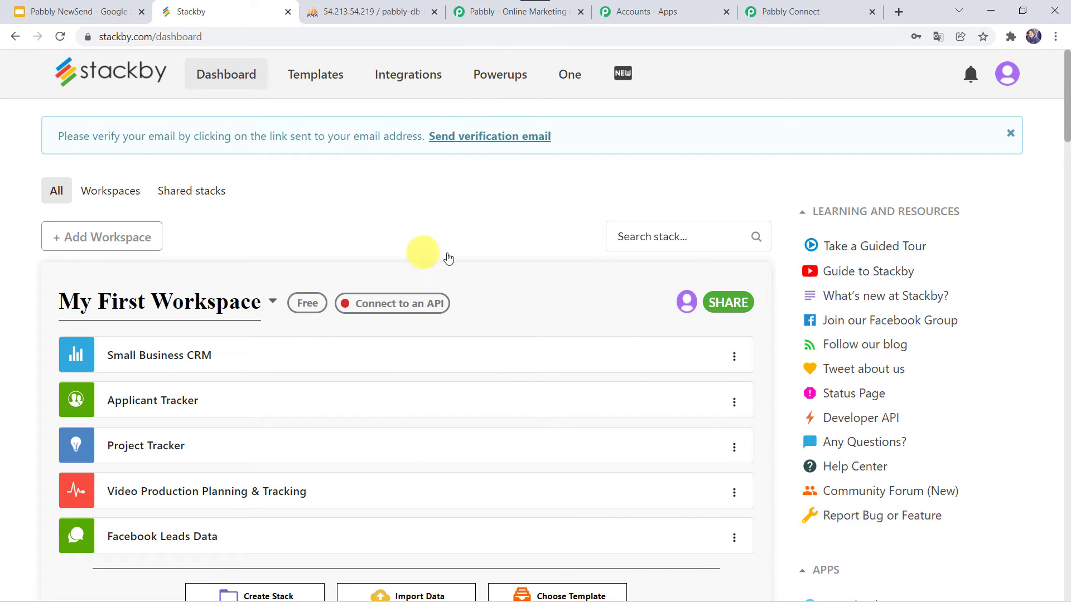
Step: Copy the personal API key from Stackby account settings and return to Pabbly Connect
scroll(405, 491, down, 5)
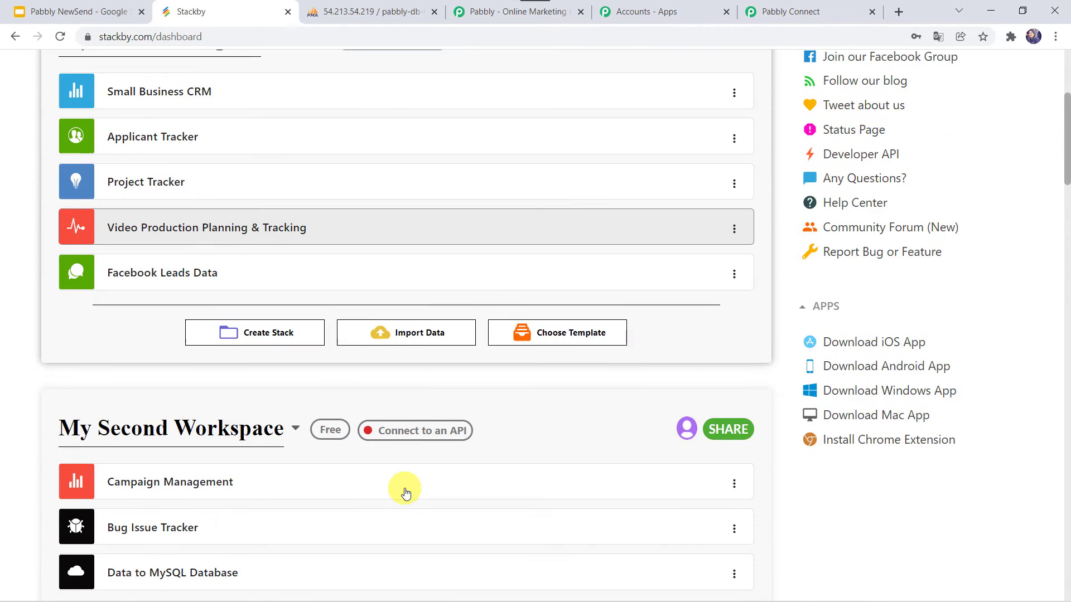
scroll(406, 491, up, 5)
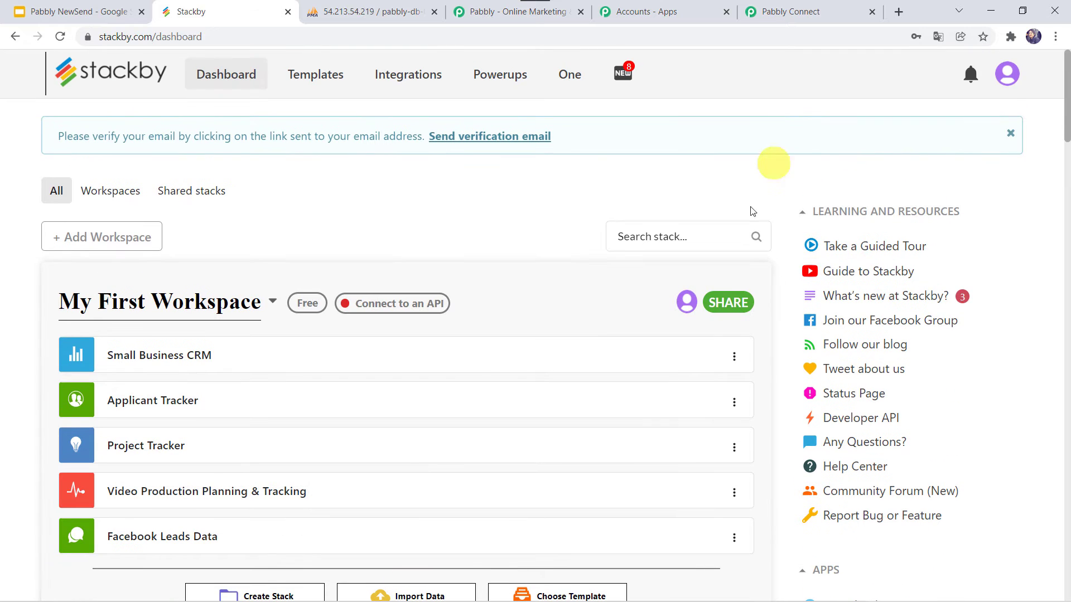
click(1006, 75)
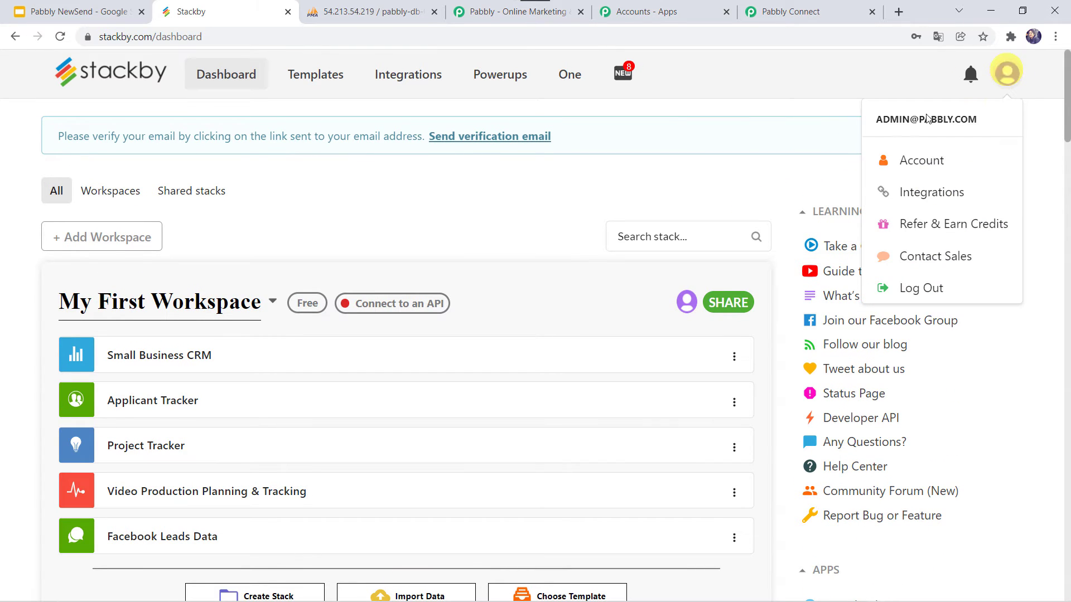
click(927, 161)
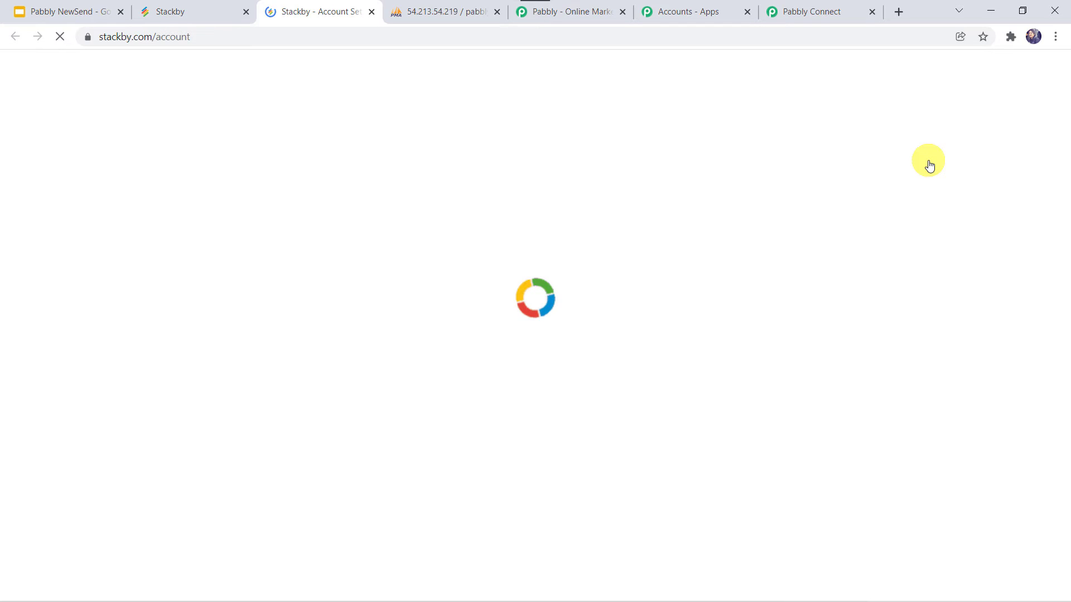
scroll(570, 331, down, 2)
scroll(570, 330, down, 8)
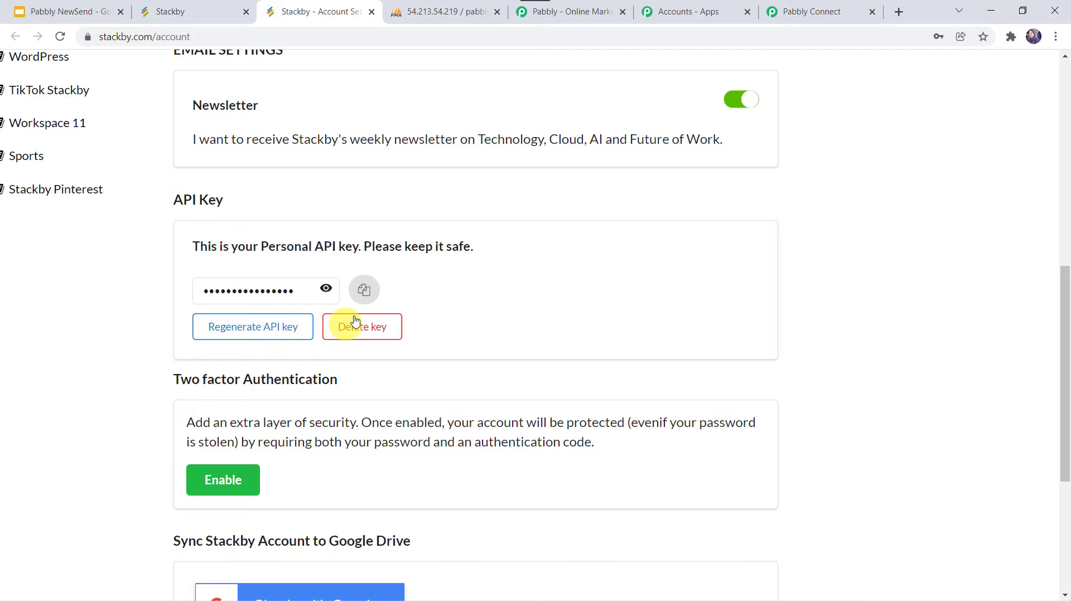
click(360, 295)
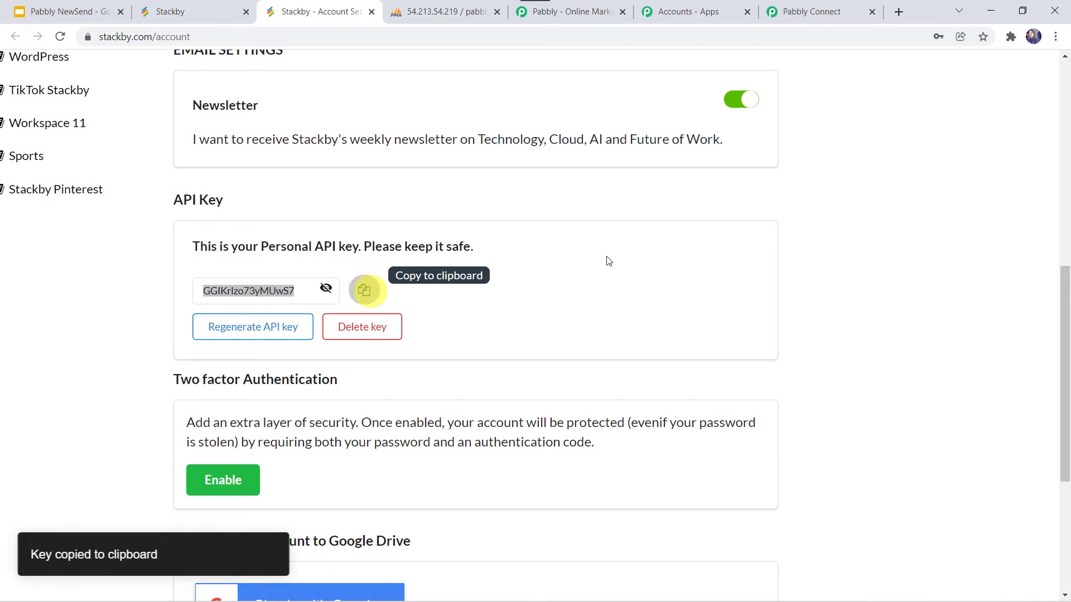
click(819, 10)
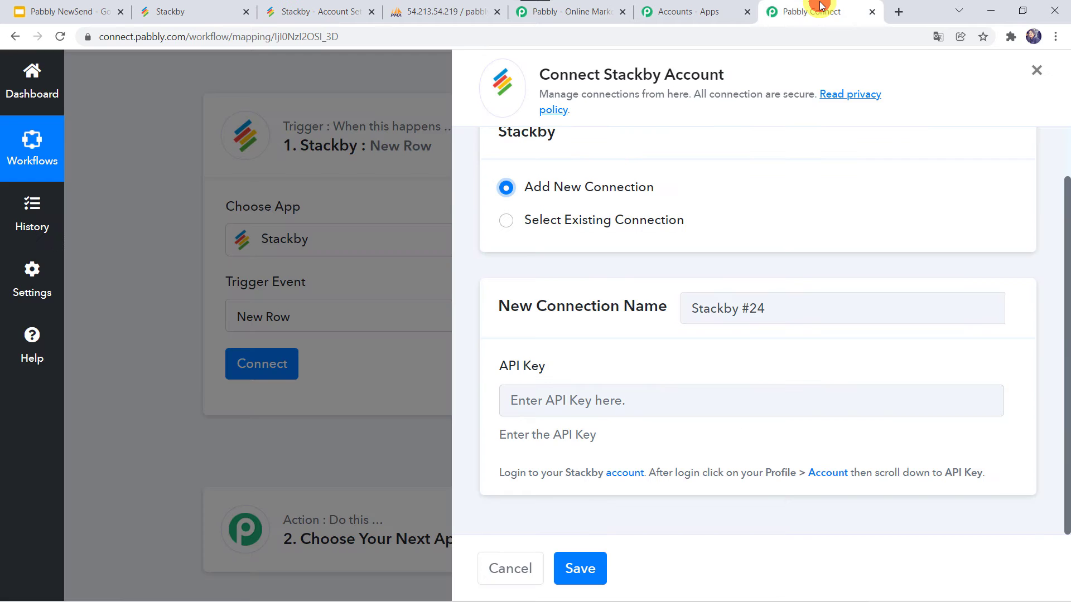
Step: Paste the Stackby API key, save the connection, and return to the Stackby dashboard
click(553, 401)
right_click(553, 402)
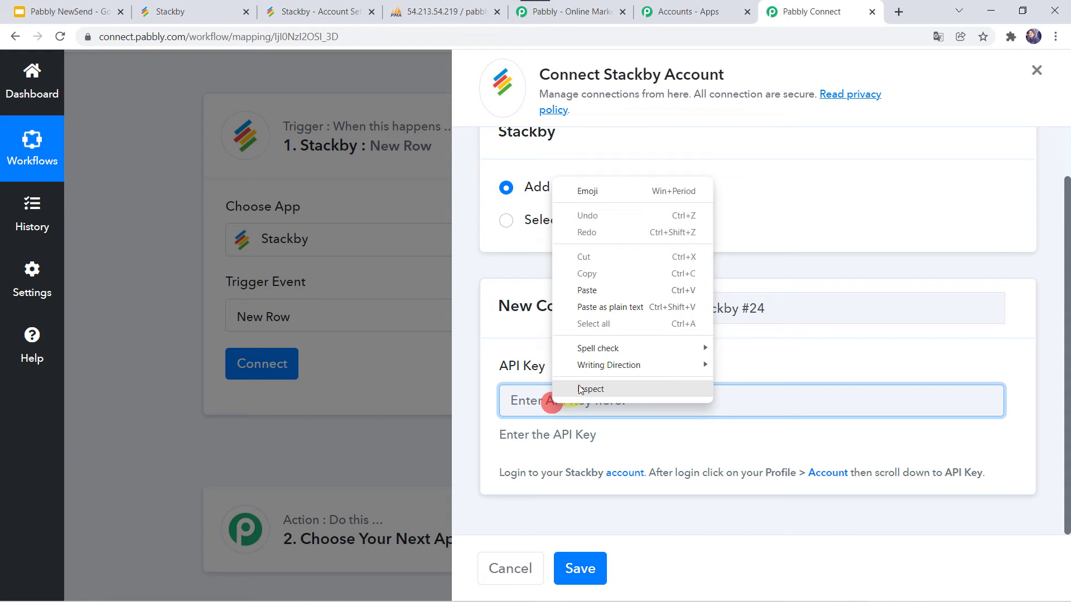
click(594, 292)
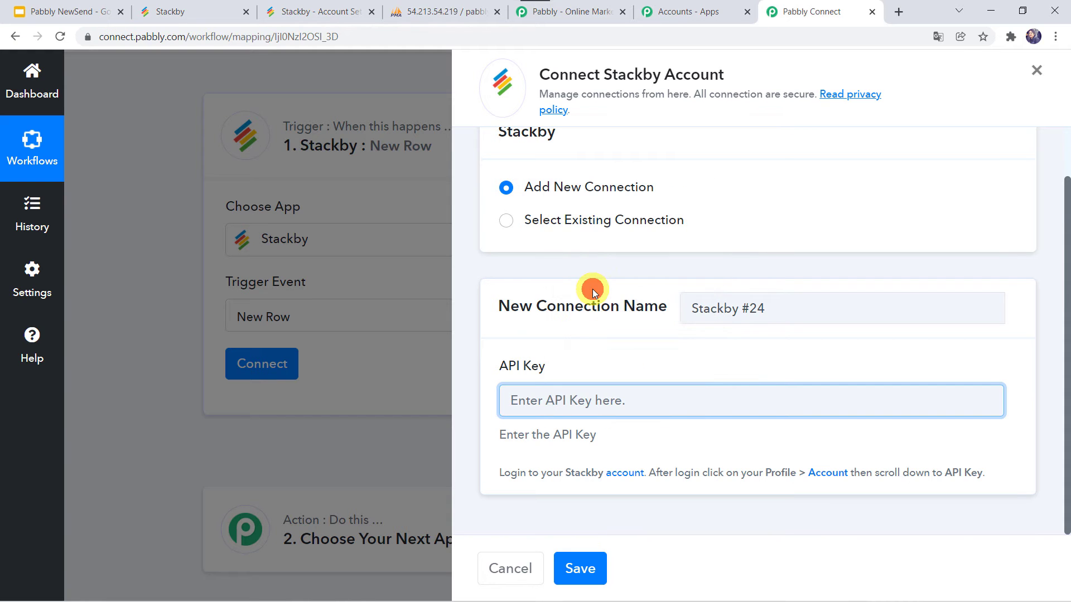
click(586, 567)
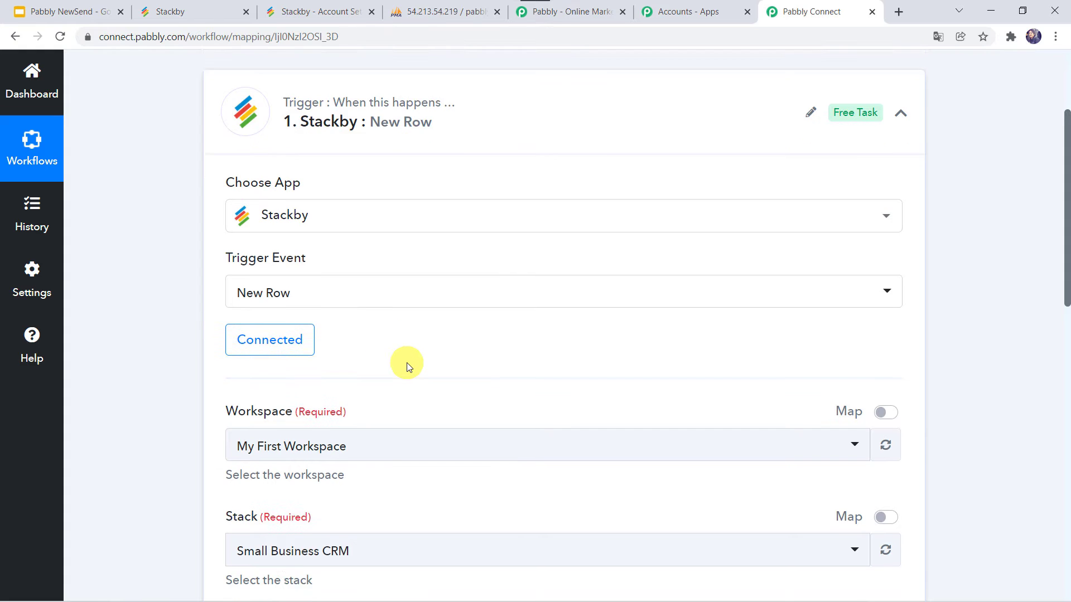
scroll(407, 362, down, 3)
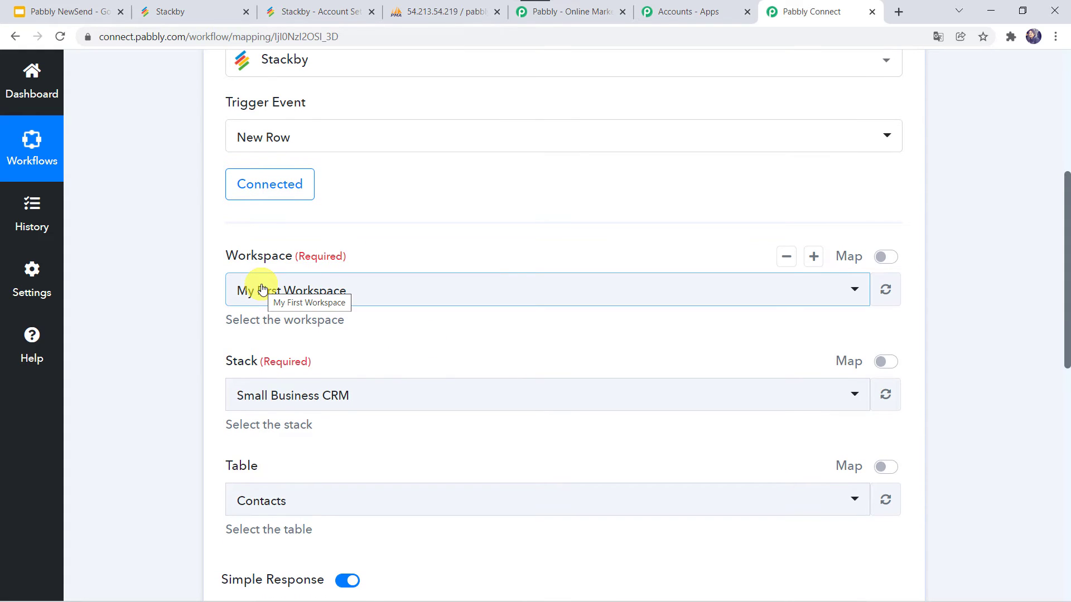
click(211, 12)
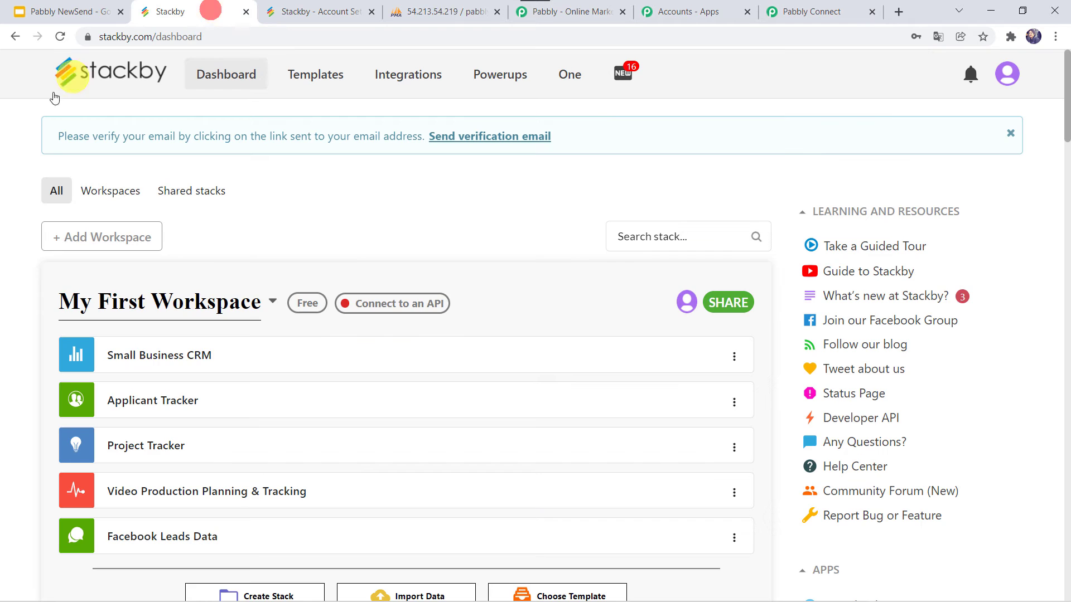
Step: Scroll down to My Second Workspace and open the Data to MySQL Database stack
scroll(187, 310, down, 6)
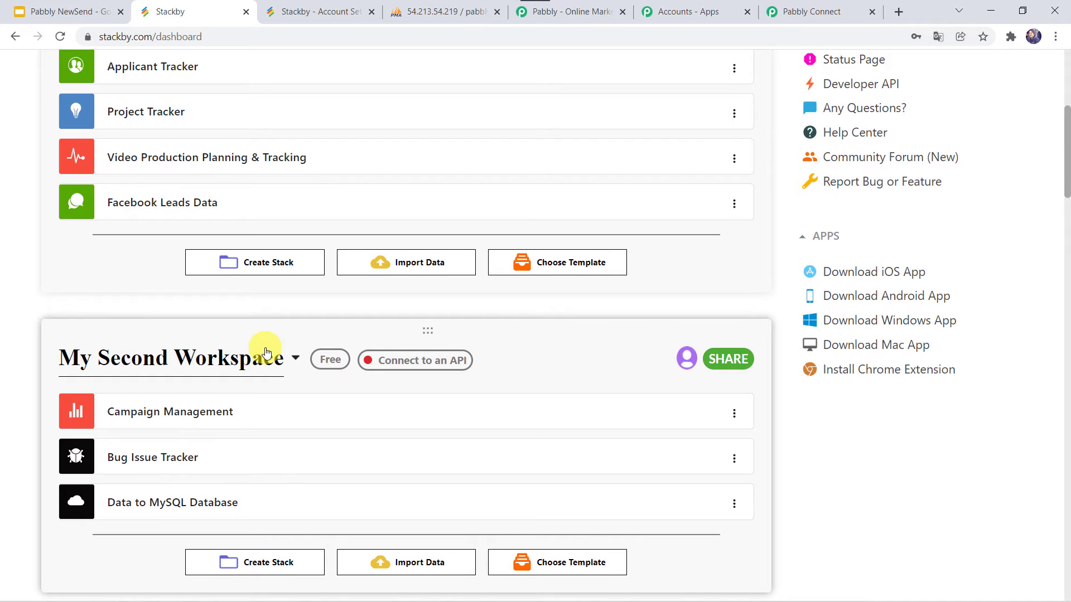
scroll(93, 508, down, 1)
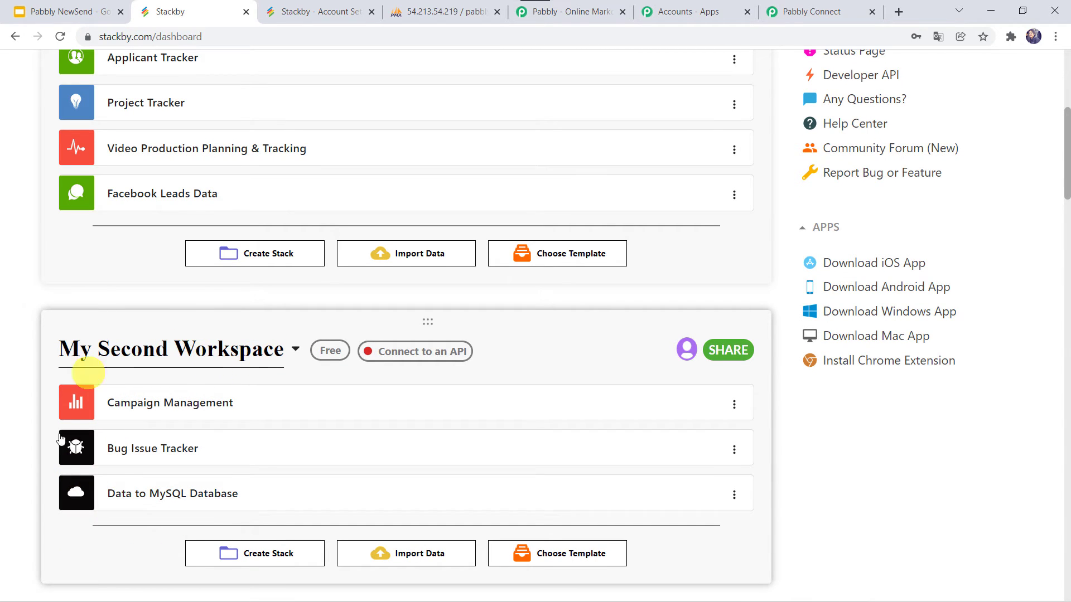
click(202, 497)
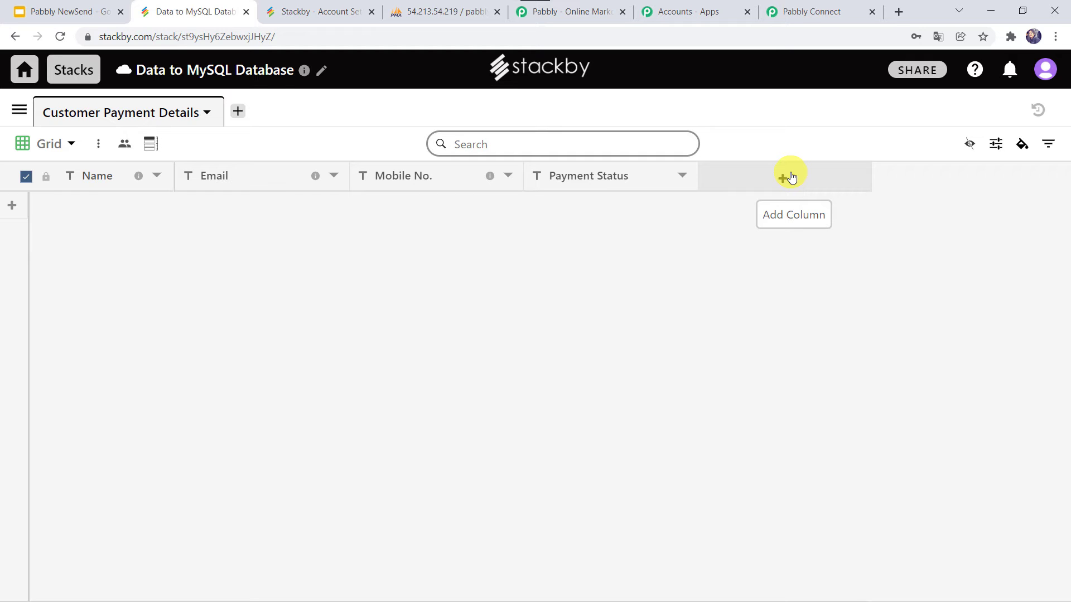
Step: Point the trigger at My Second Workspace, Data to MySQL Database stack, Customer Payment Details table
click(807, 11)
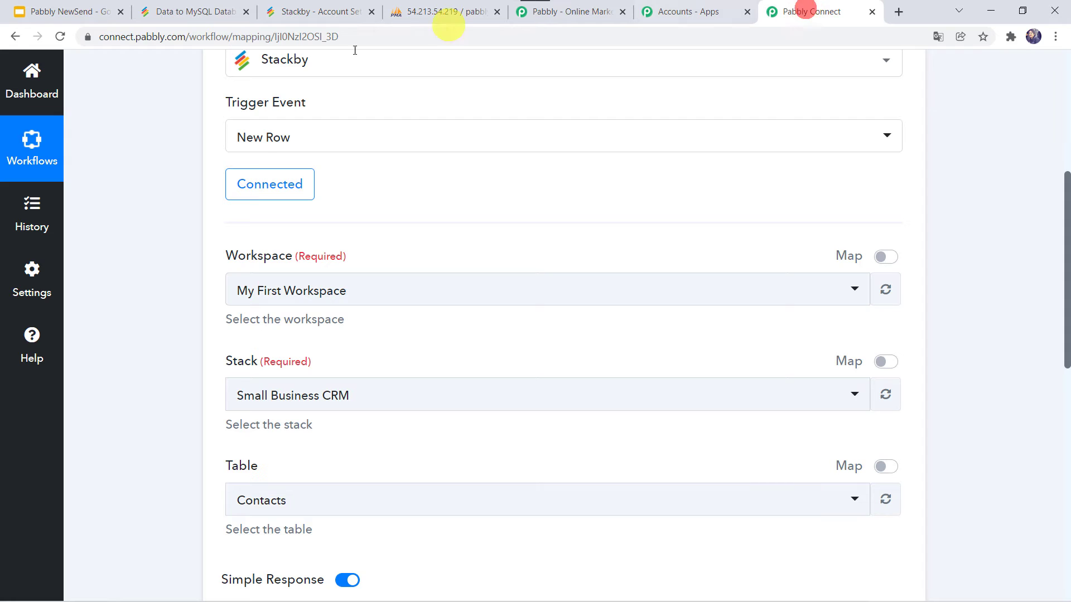
click(250, 290)
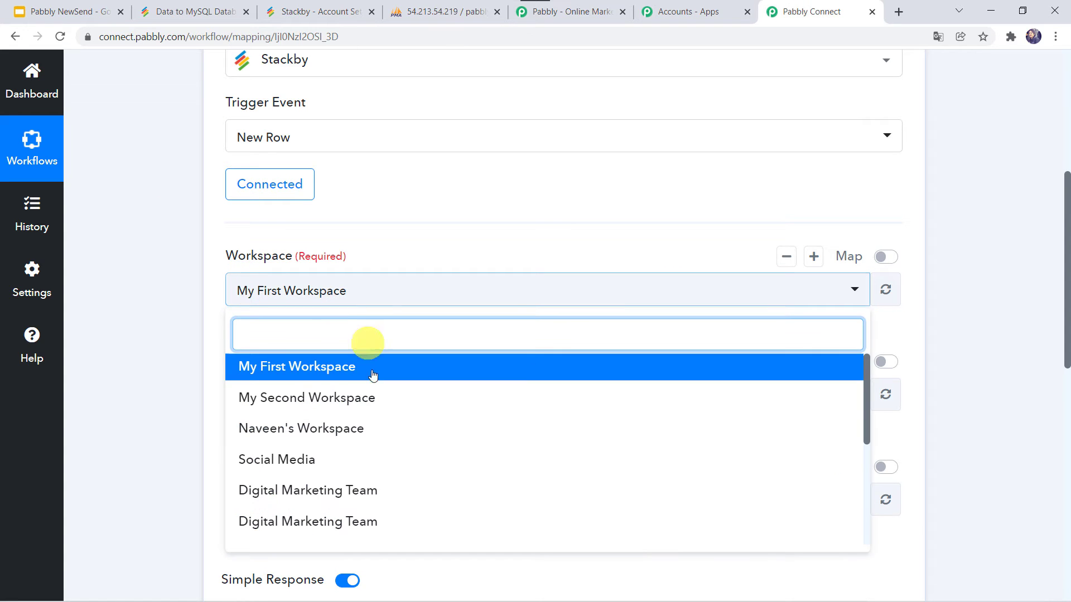
click(313, 393)
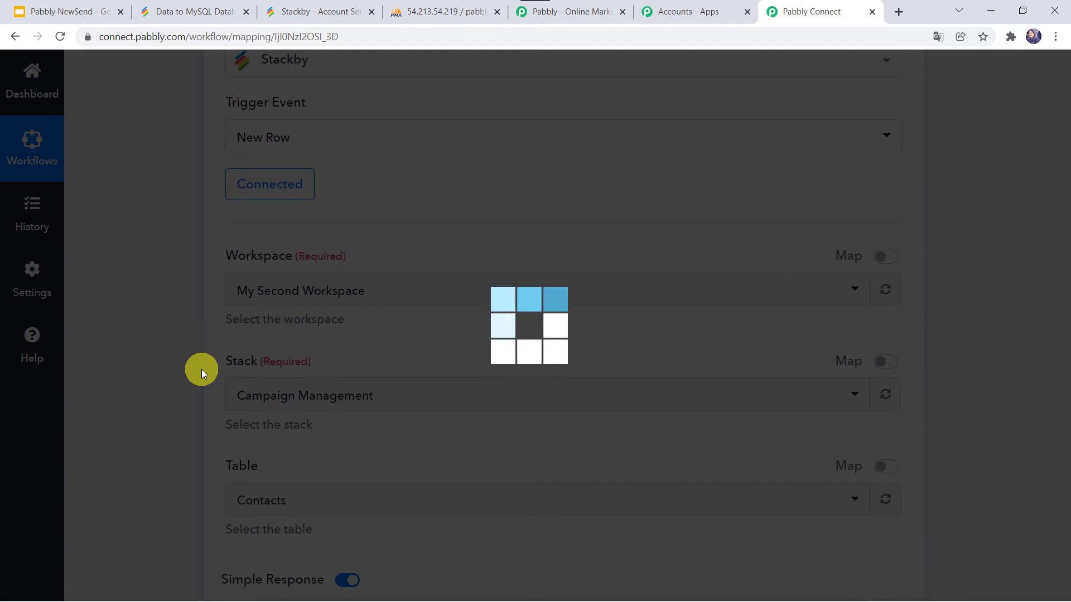
scroll(203, 372, down, 1)
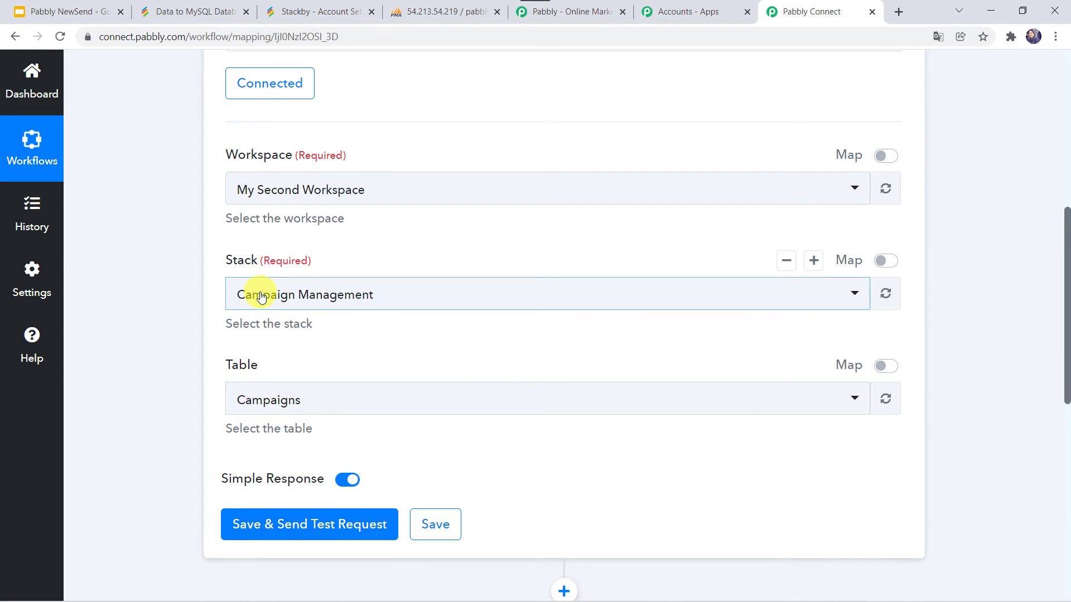
click(259, 295)
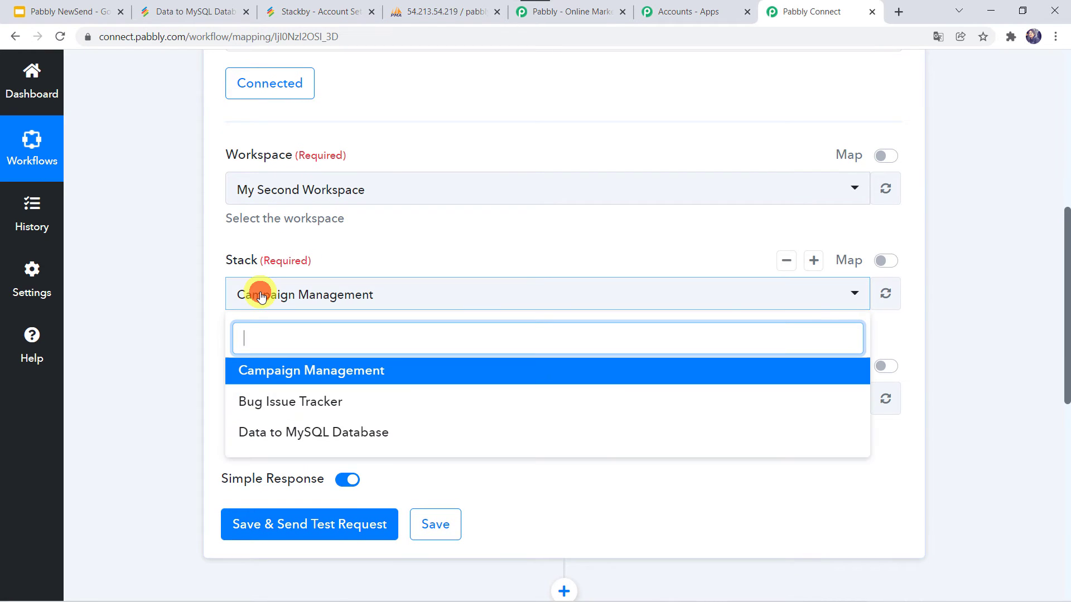
click(332, 433)
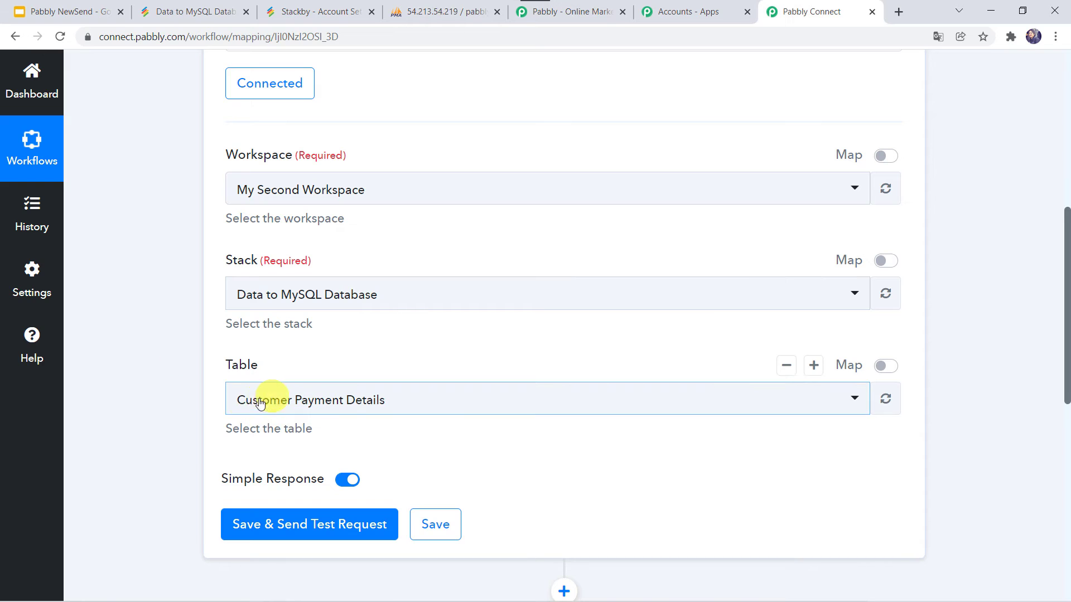
click(313, 411)
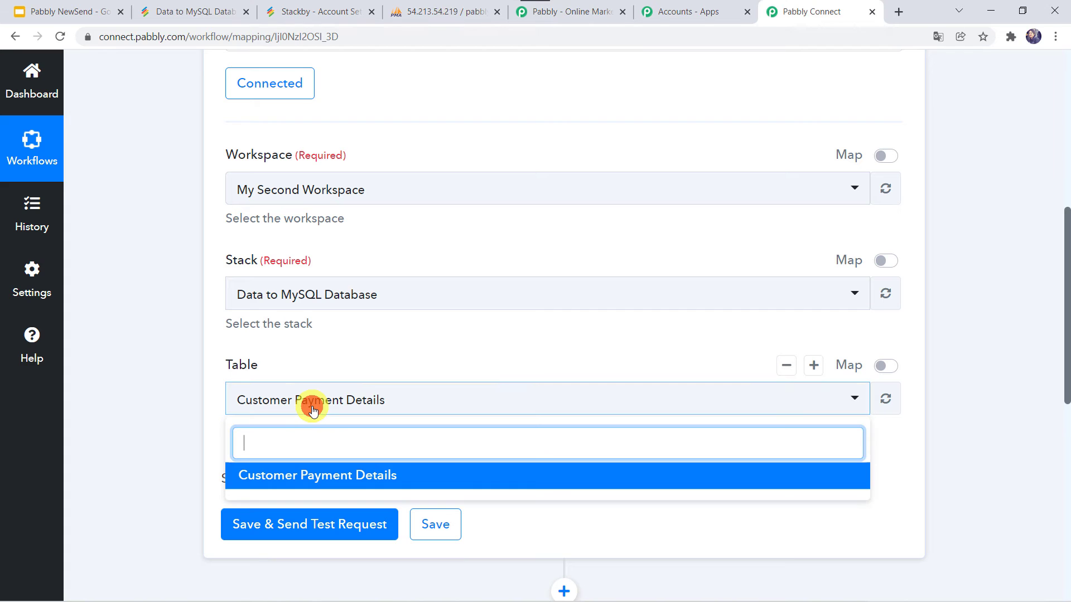
click(323, 476)
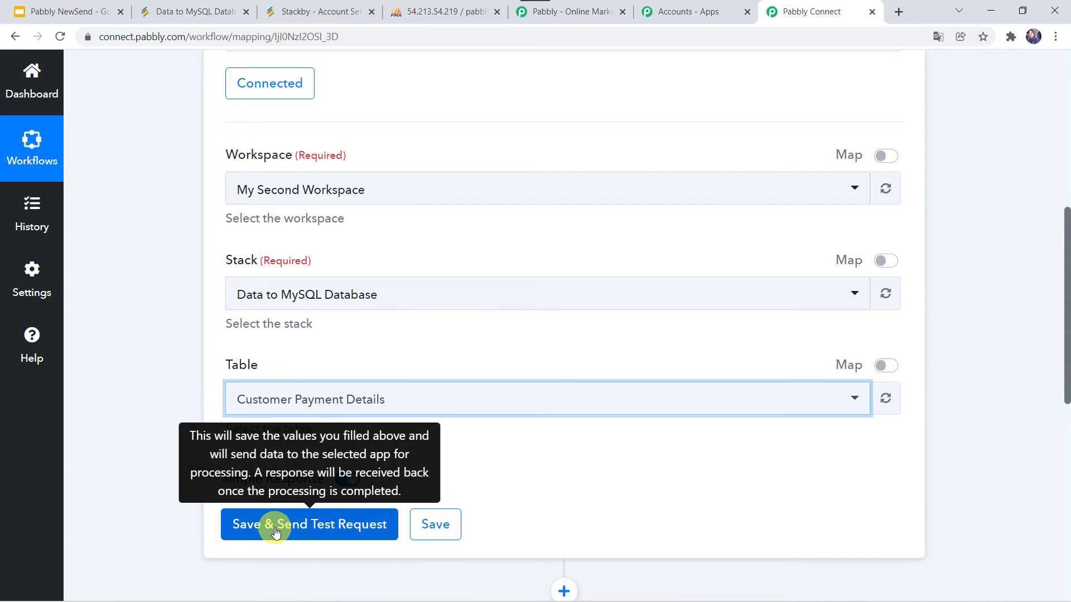
Step: Add a new row to Customer Payment Details and enter the customer's name and e-mail
click(206, 11)
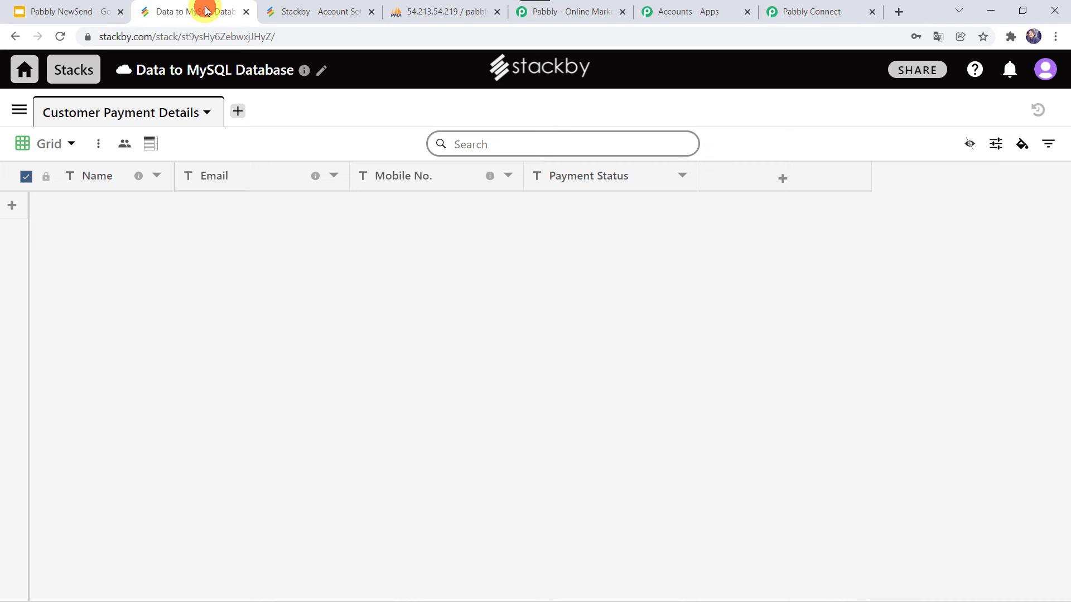
click(91, 206)
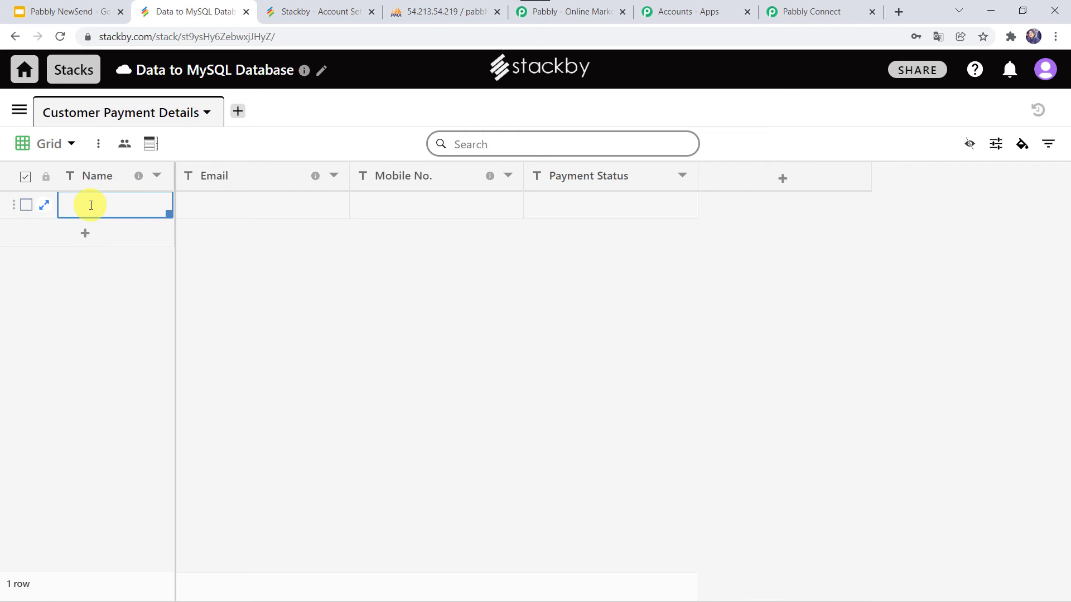
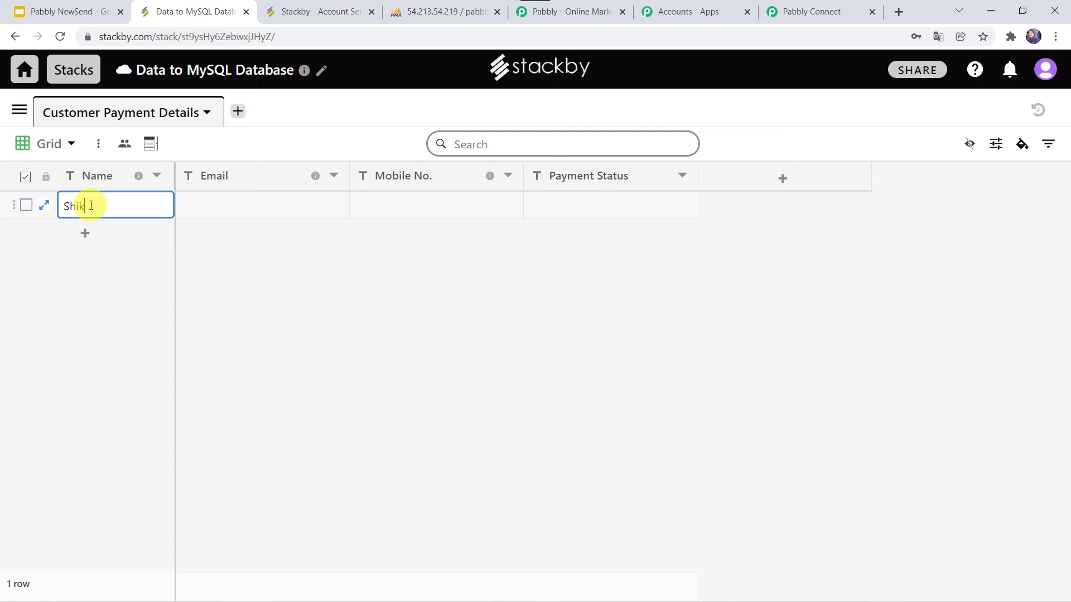
key(Return)
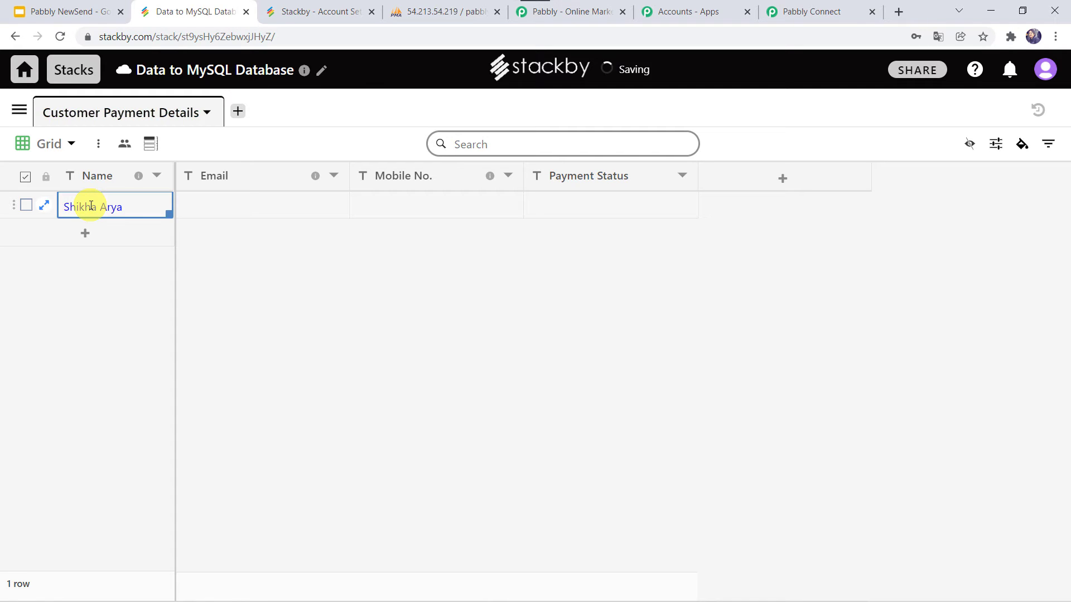
key(Tab)
text(sh)
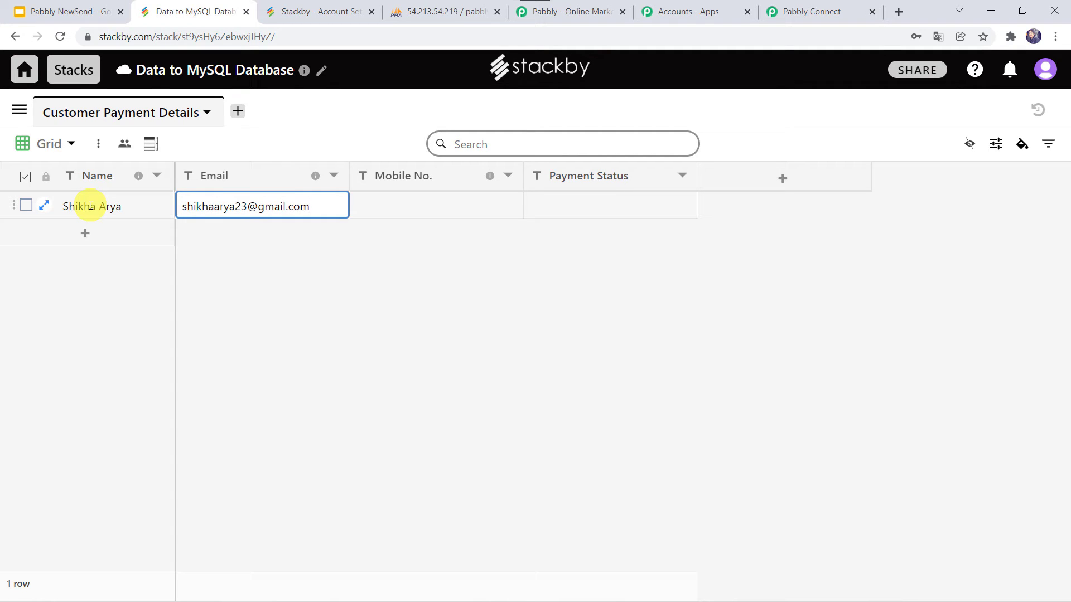
key(Return)
Step: Fill in the customer's mobile number and set Payment Status to Paid
key(Tab)
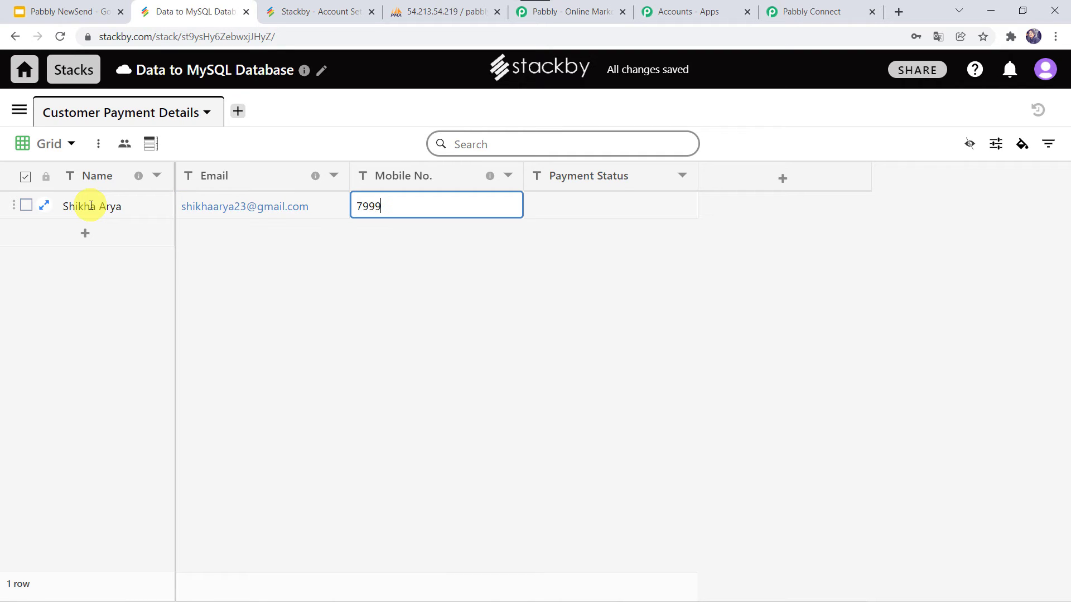
key(Return)
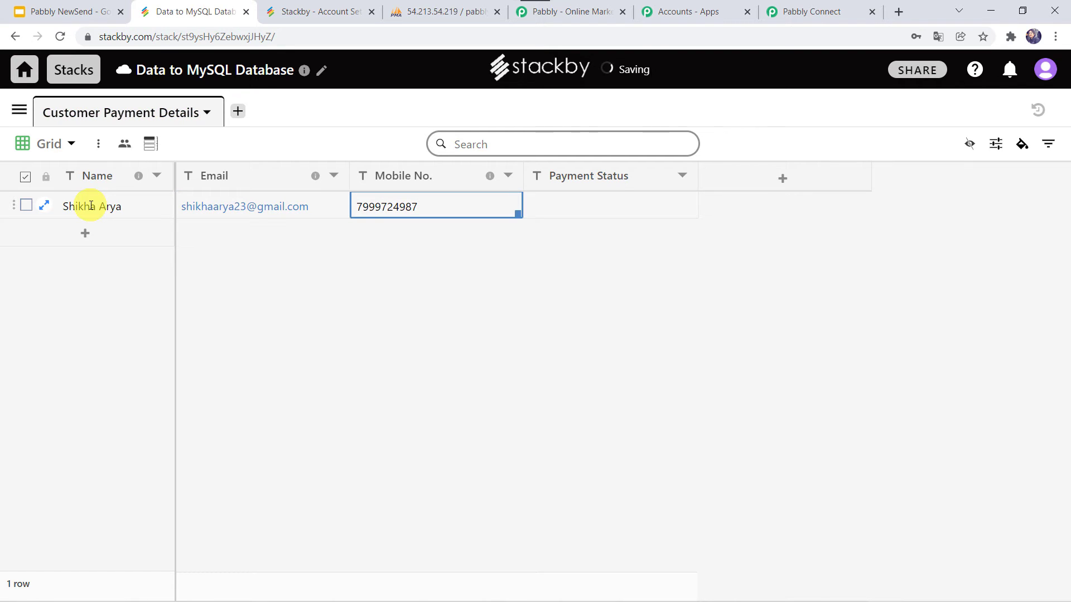
key(Tab)
text(Pa)
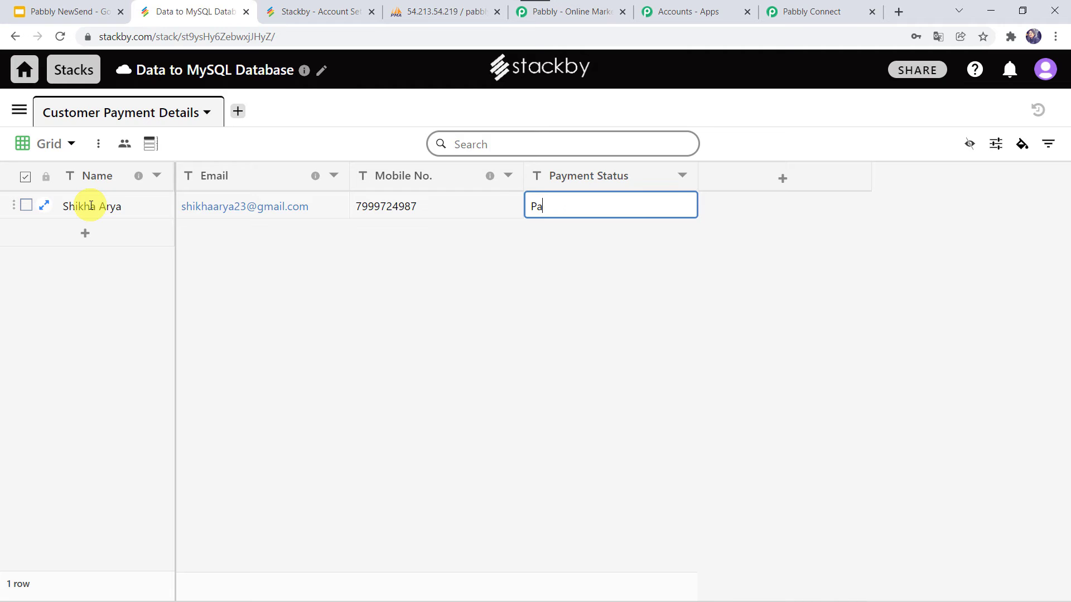
key(Tab)
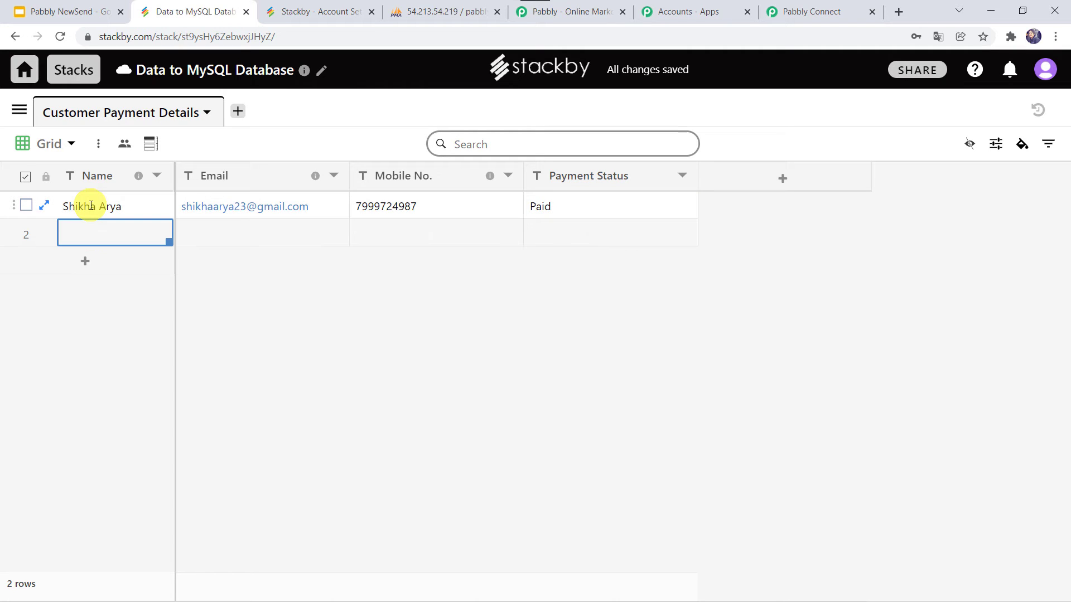
Step: Save the Stackby trigger, send a test request, and review the returned row's fields
click(825, 14)
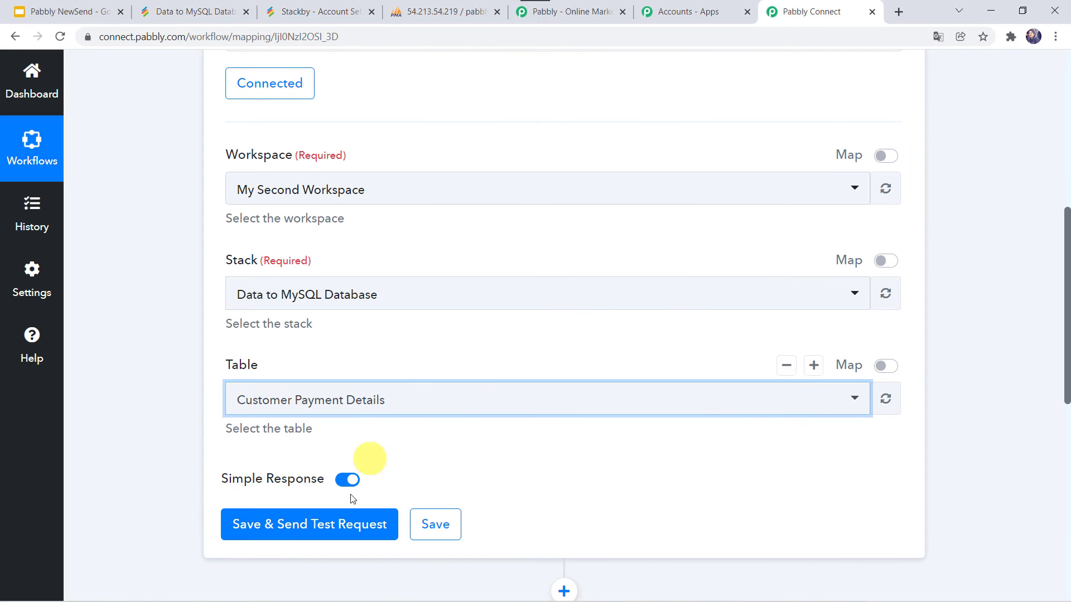
click(299, 530)
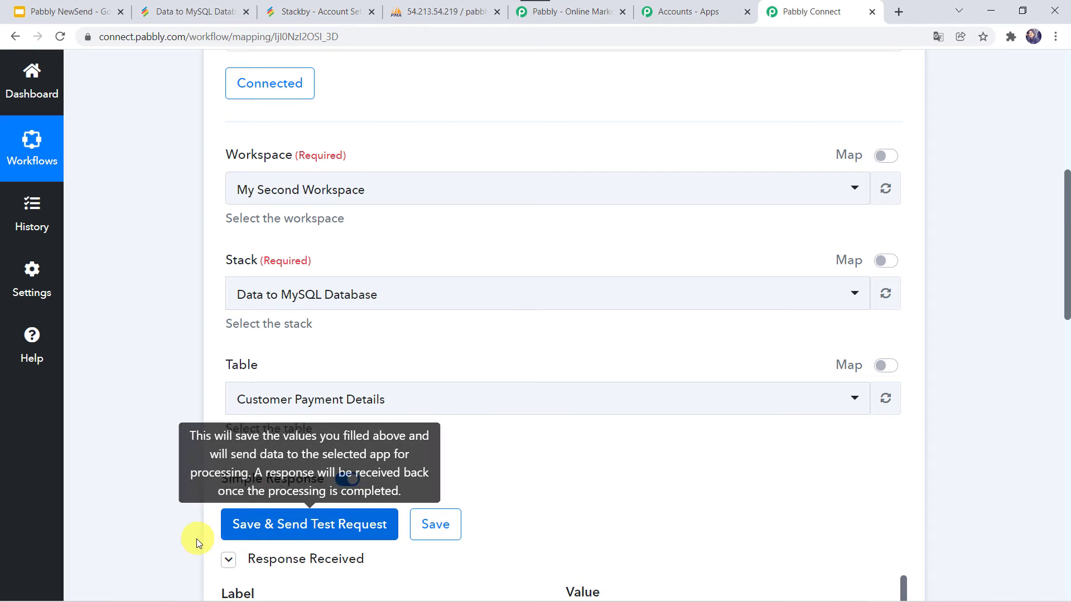
scroll(196, 539, down, 7)
scroll(197, 539, down, 3)
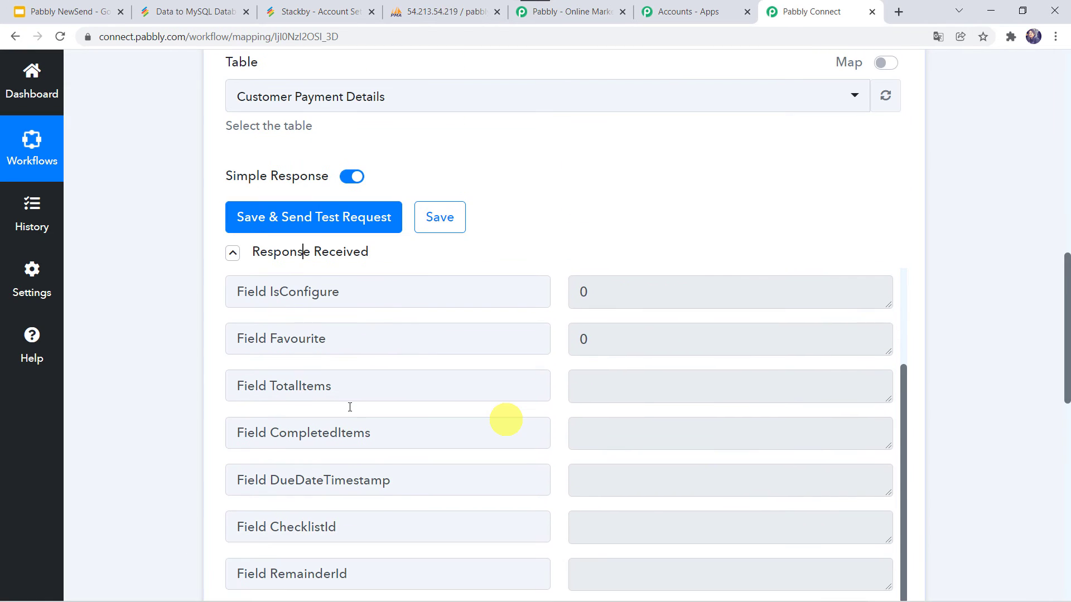
scroll(350, 407, down, 7)
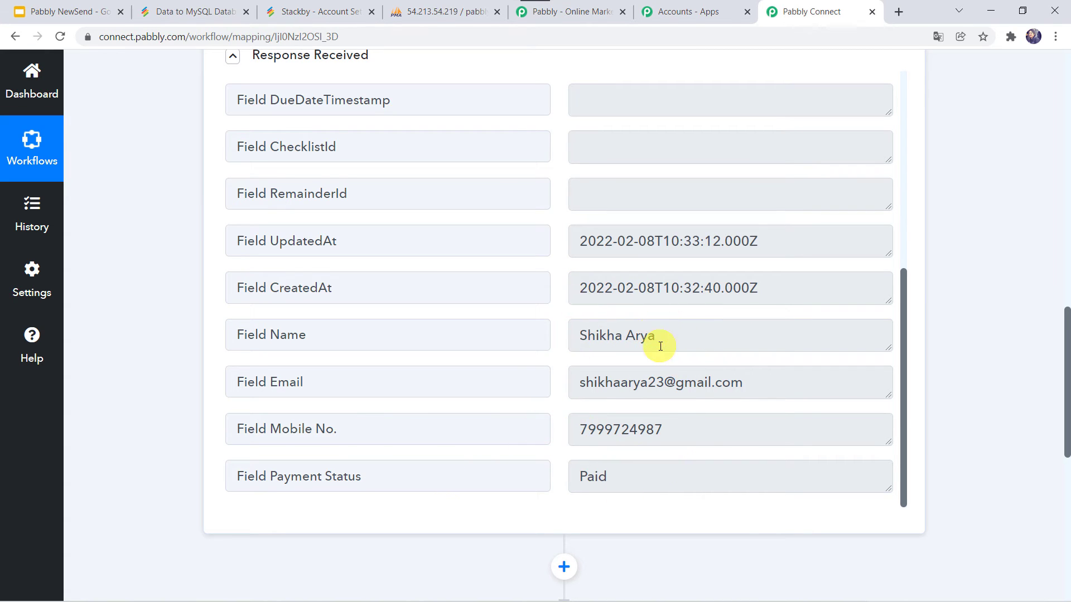
scroll(172, 517, down, 8)
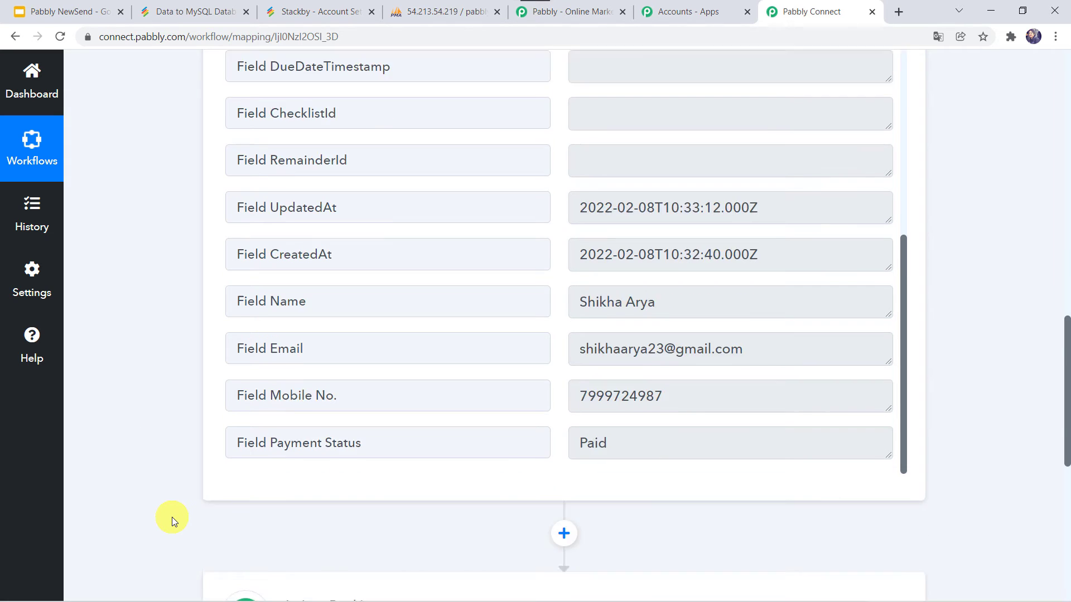
Step: Set the next action step to MySQL with the Insert Row event
click(491, 218)
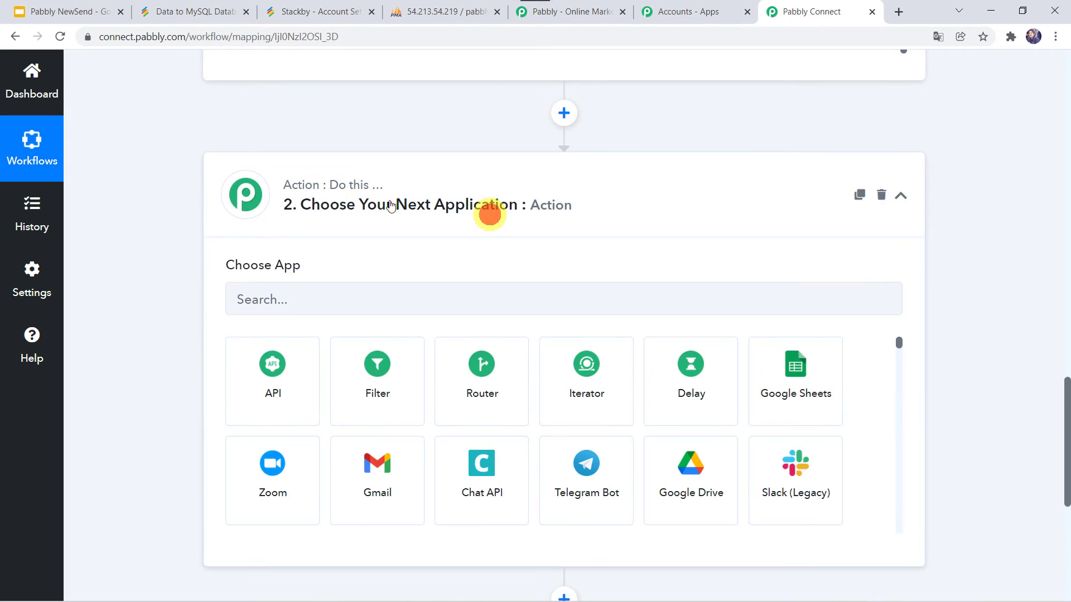
click(257, 303)
text(My)
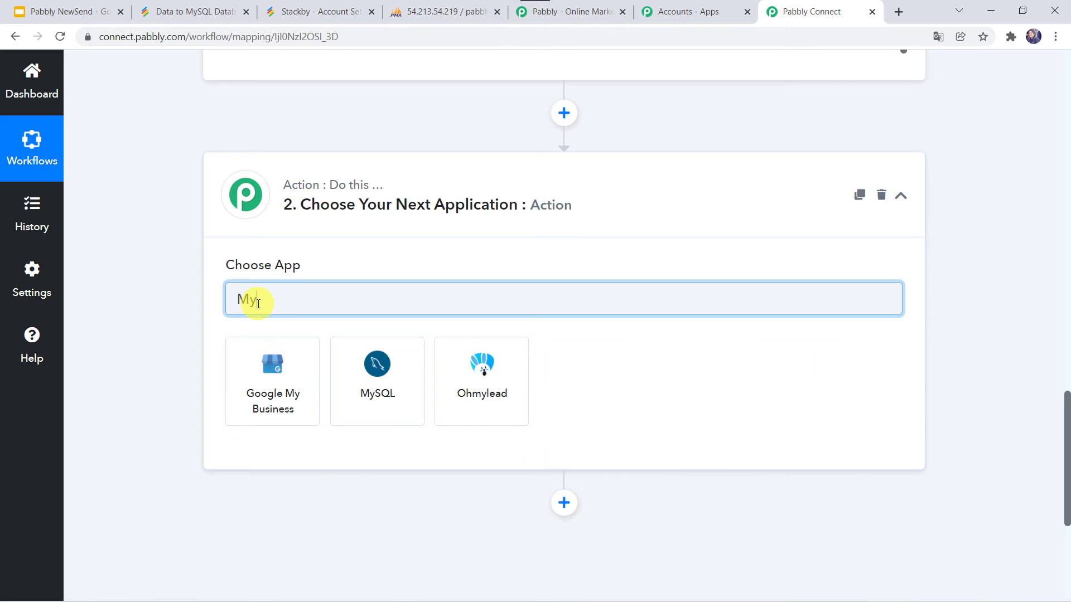
text(SQ)
click(274, 402)
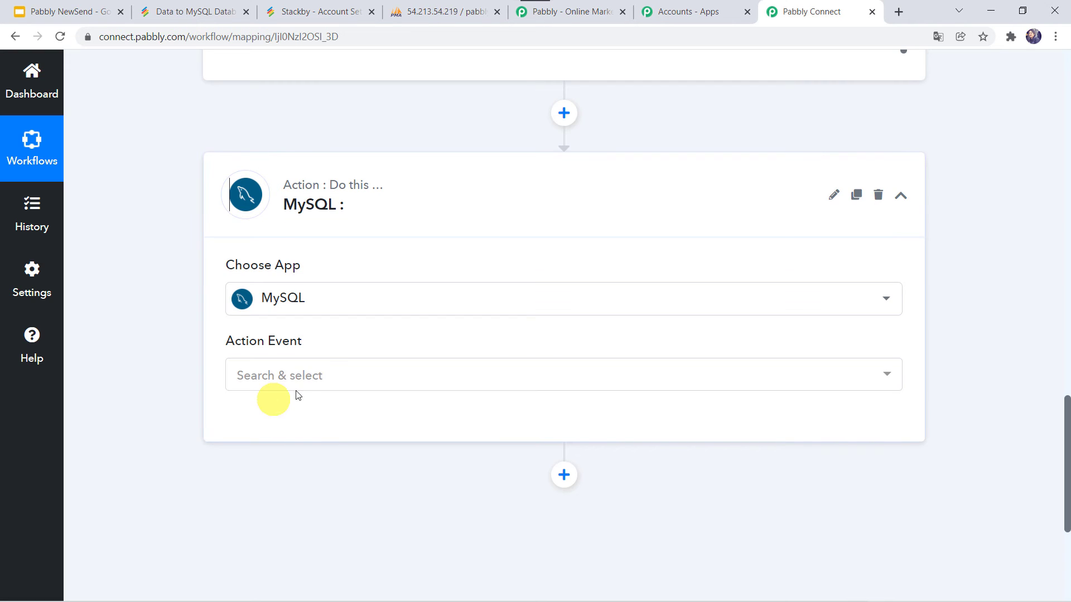
click(273, 380)
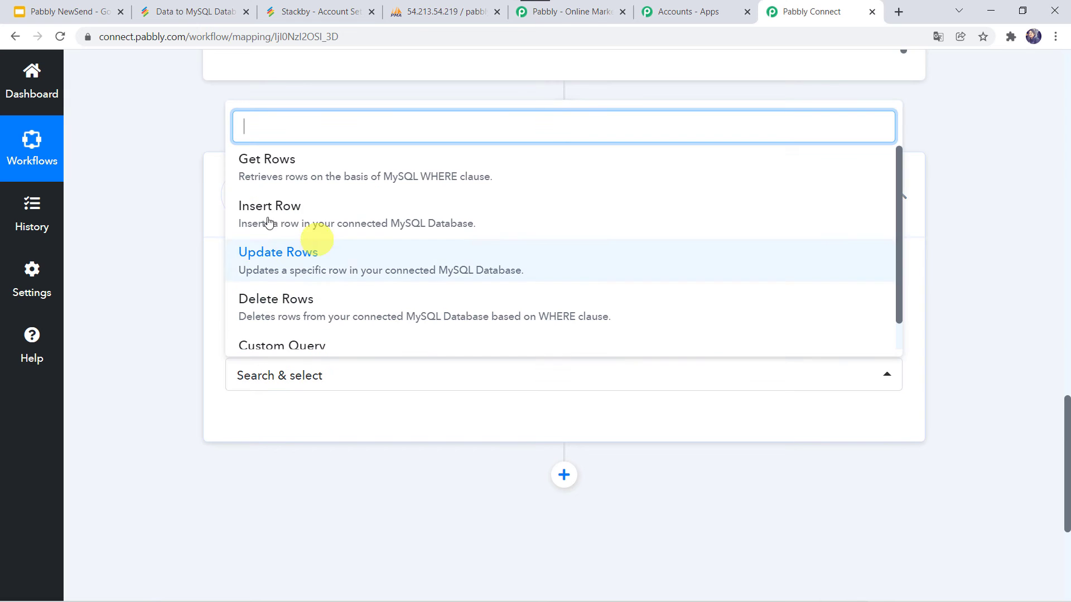
click(290, 222)
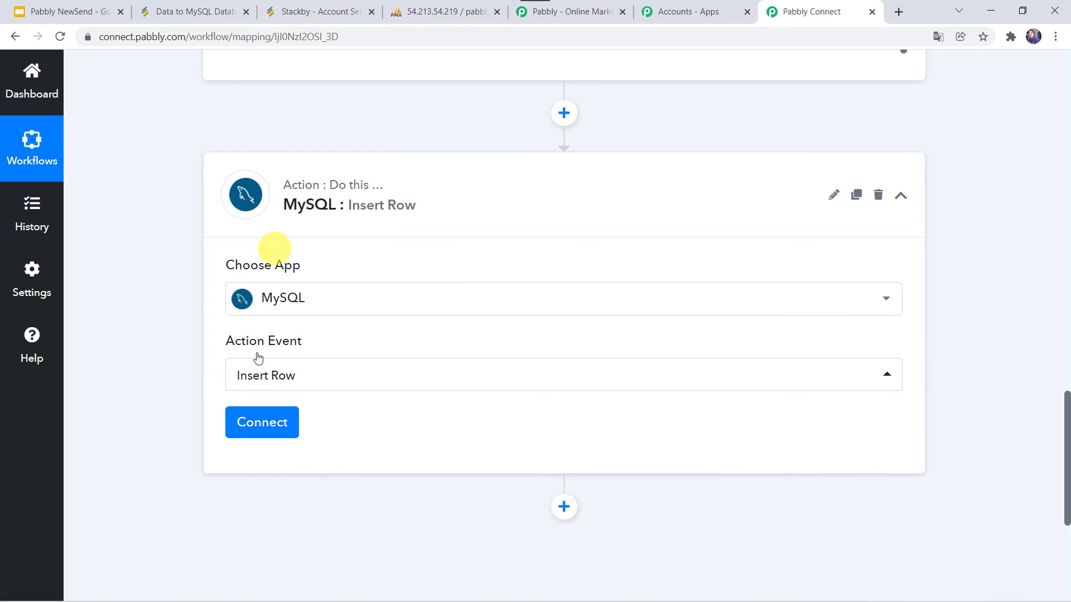
Step: Start a new MySQL connection named MySQL #4 and review its empty credential fields
click(263, 427)
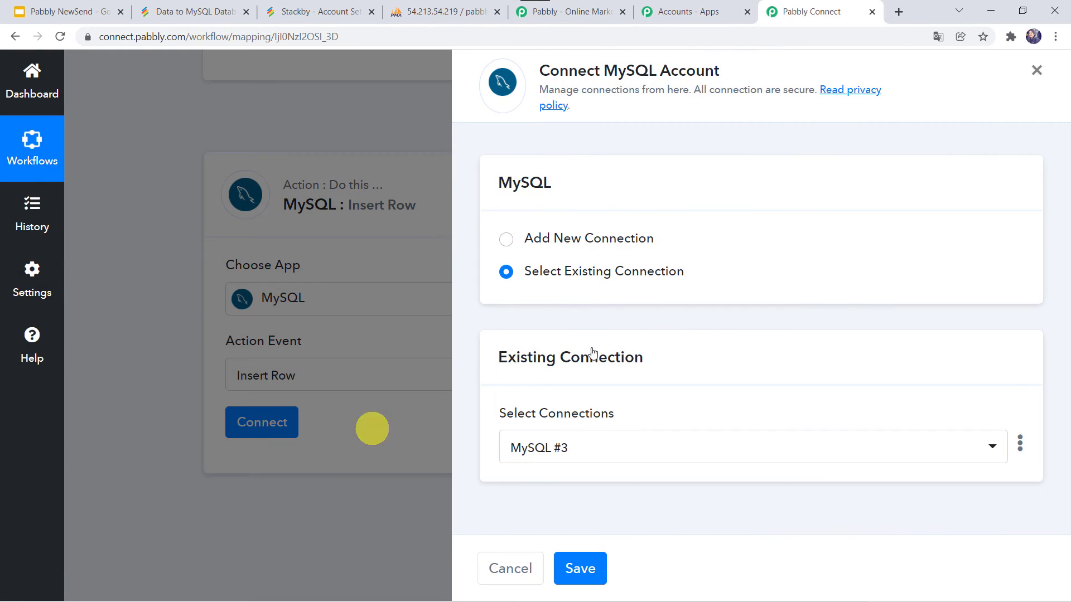
click(540, 240)
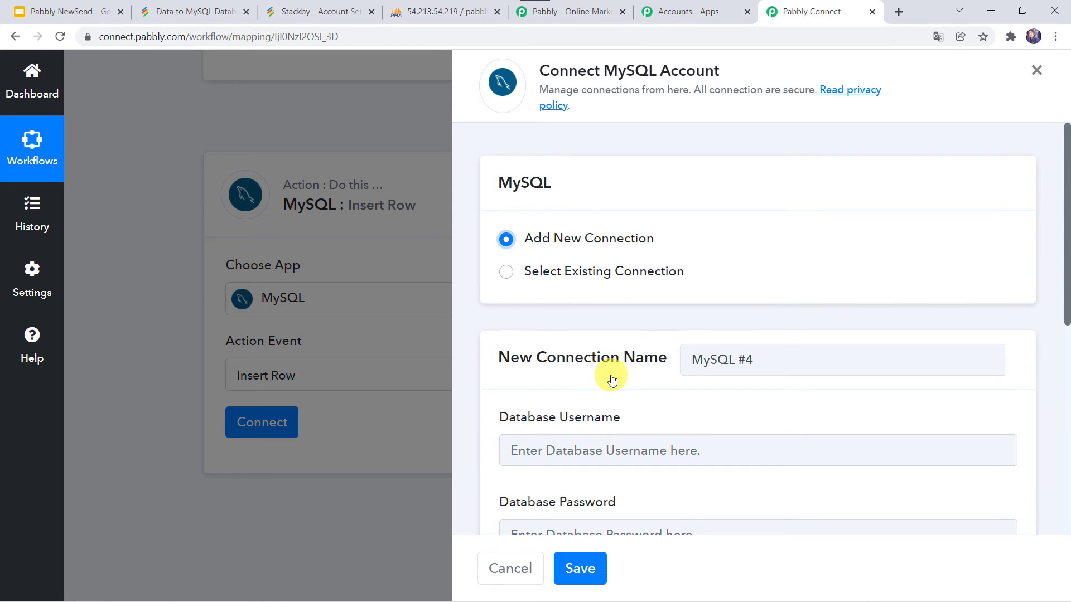
scroll(610, 378, down, 2)
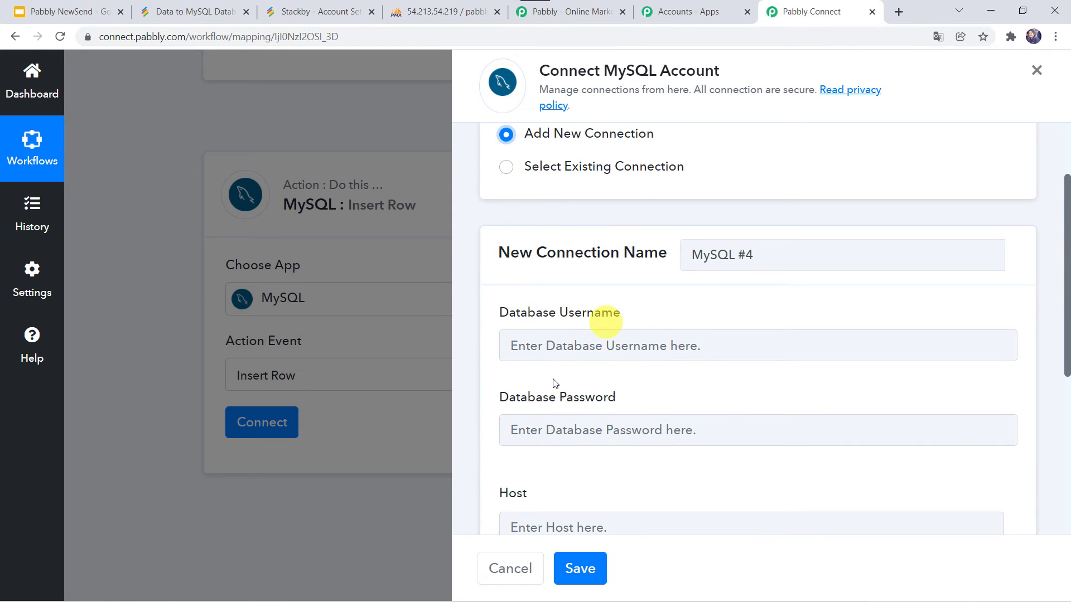
scroll(619, 397, down, 1)
scroll(619, 397, down, 2)
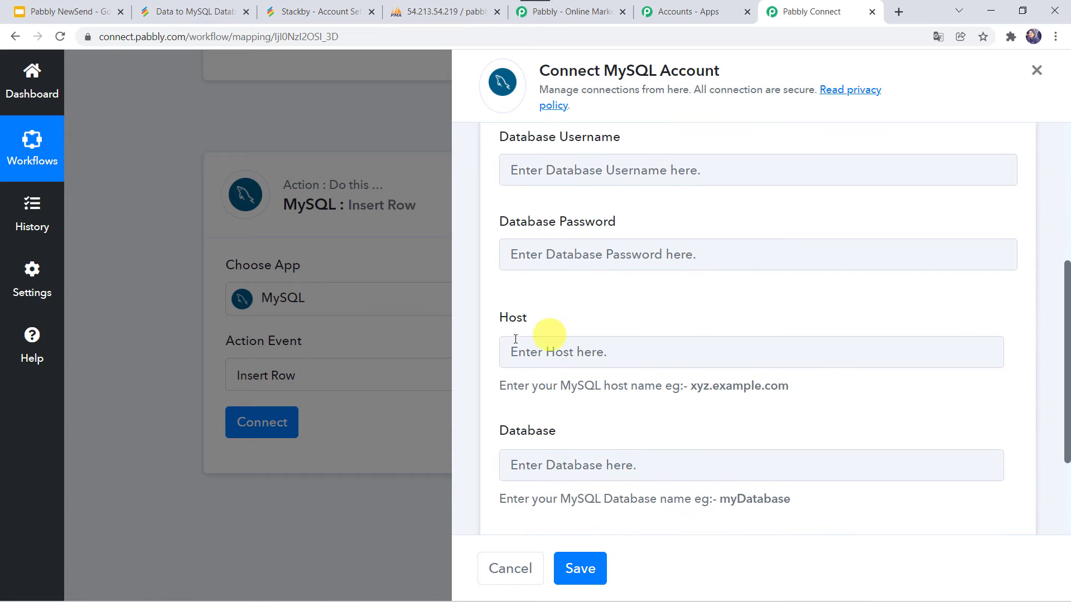
scroll(531, 454, down, 2)
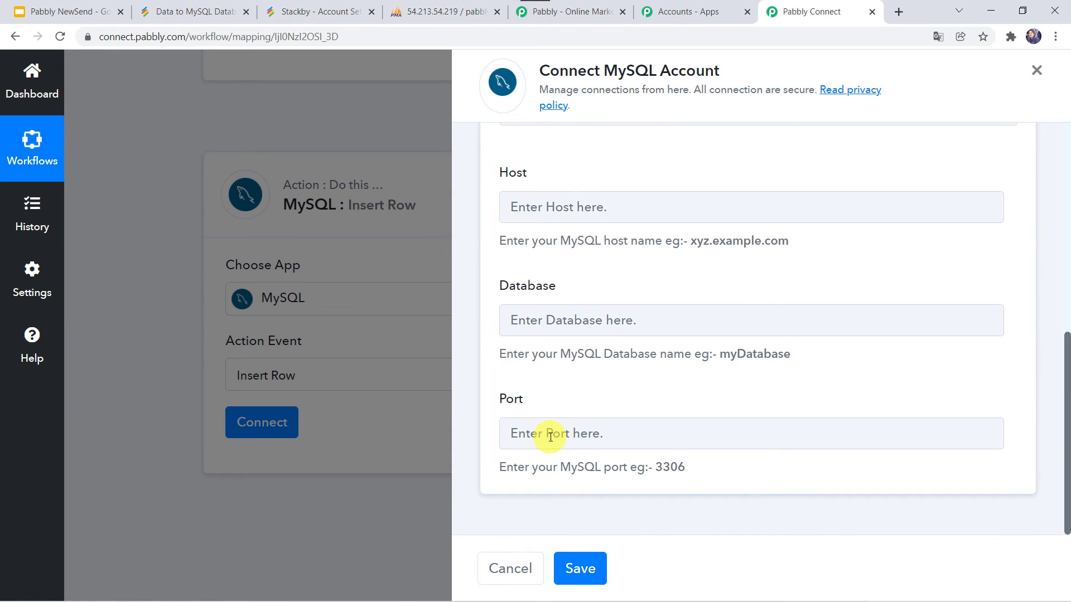
scroll(574, 279, up, 3)
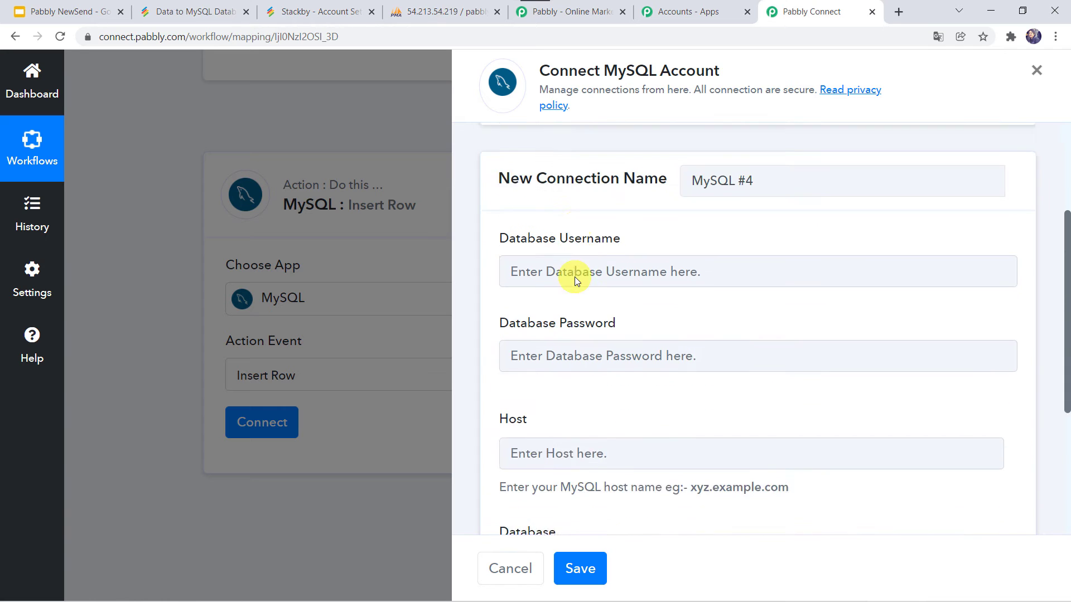
scroll(575, 277, up, 2)
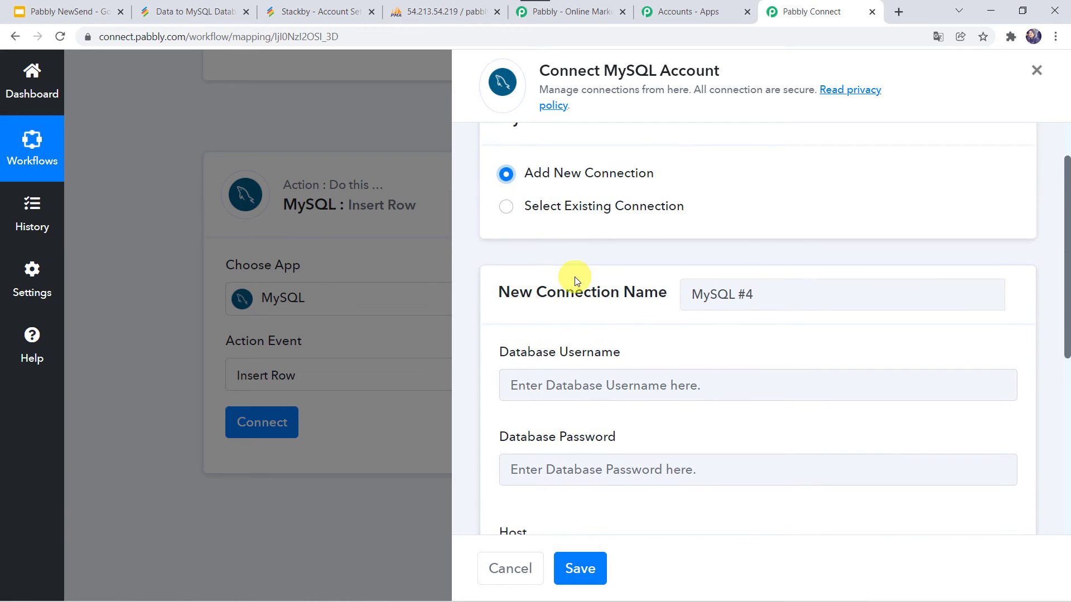
Step: Look up the server and dbuilder database details in phpMyAdmin for the connection form
click(430, 13)
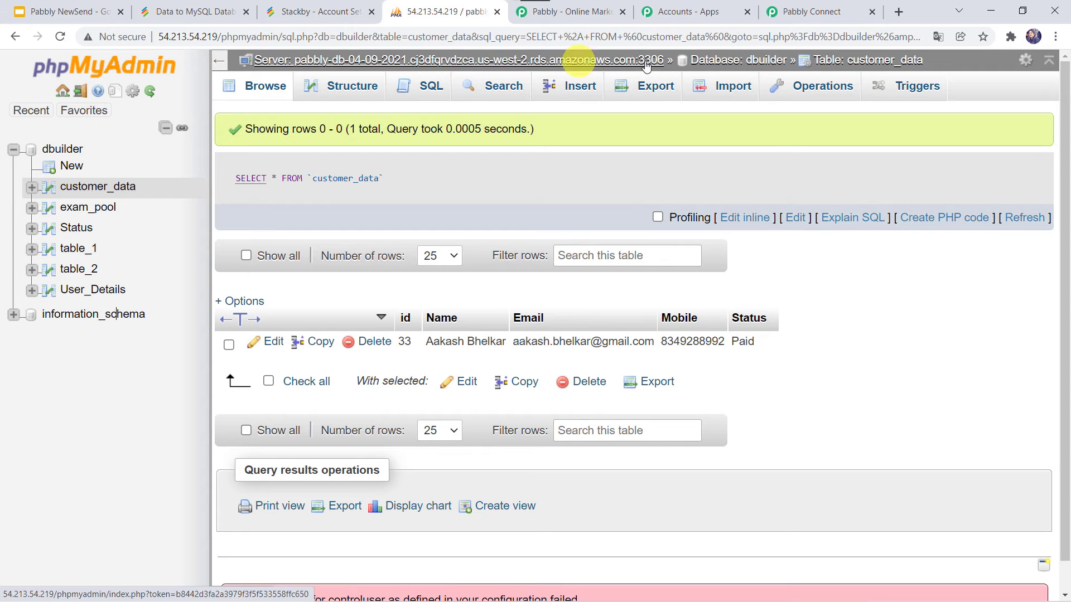
click(812, 11)
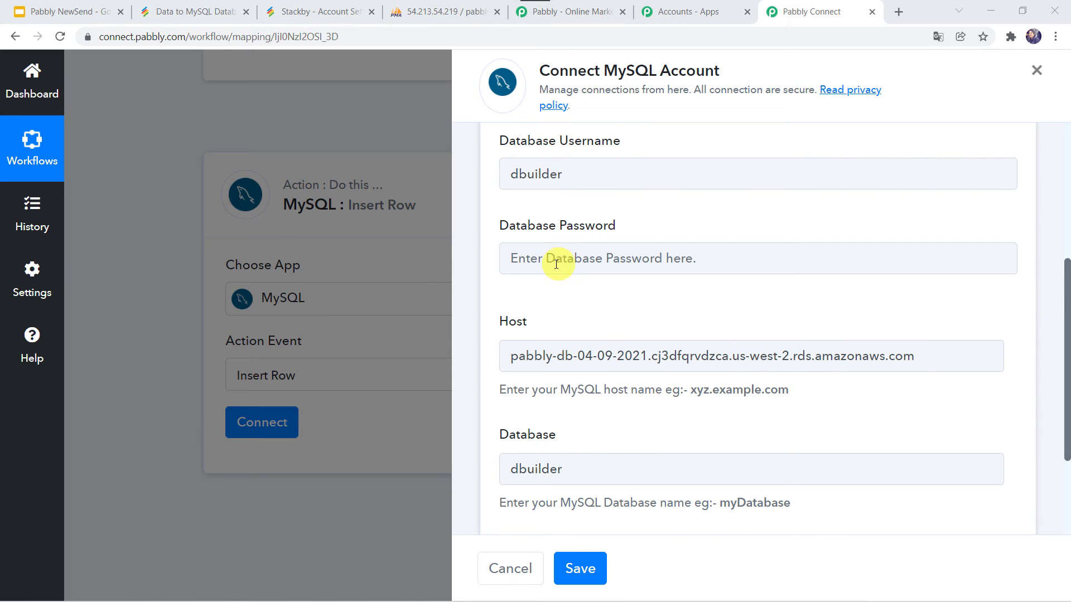
Step: Paste the database password and save the MySQL #4 connection on port 3306
click(533, 260)
key(ctrl+v)
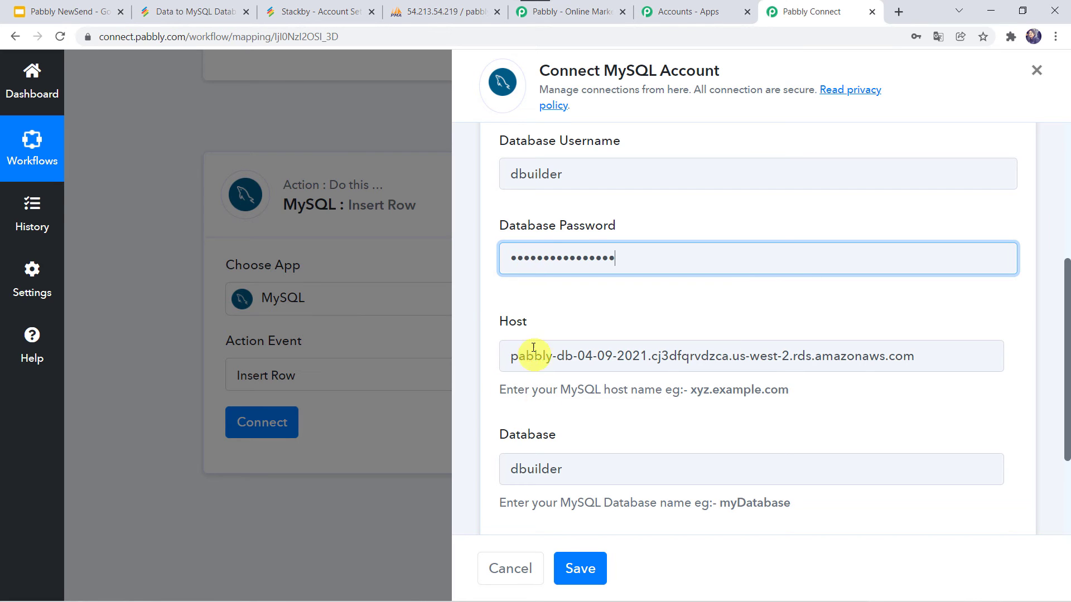
scroll(631, 366, down, 2)
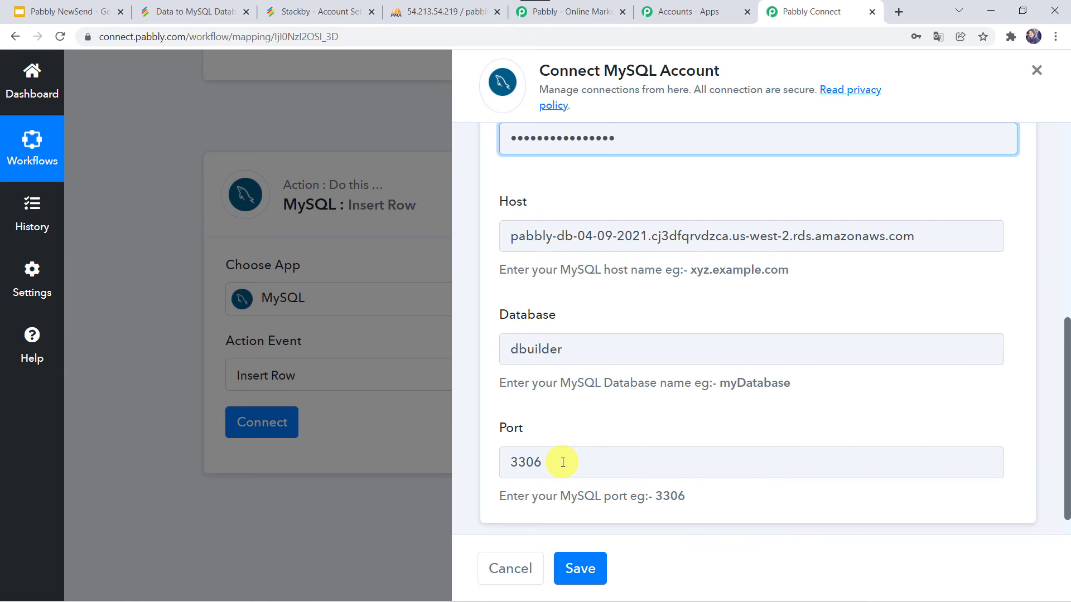
scroll(563, 462, down, 1)
click(585, 569)
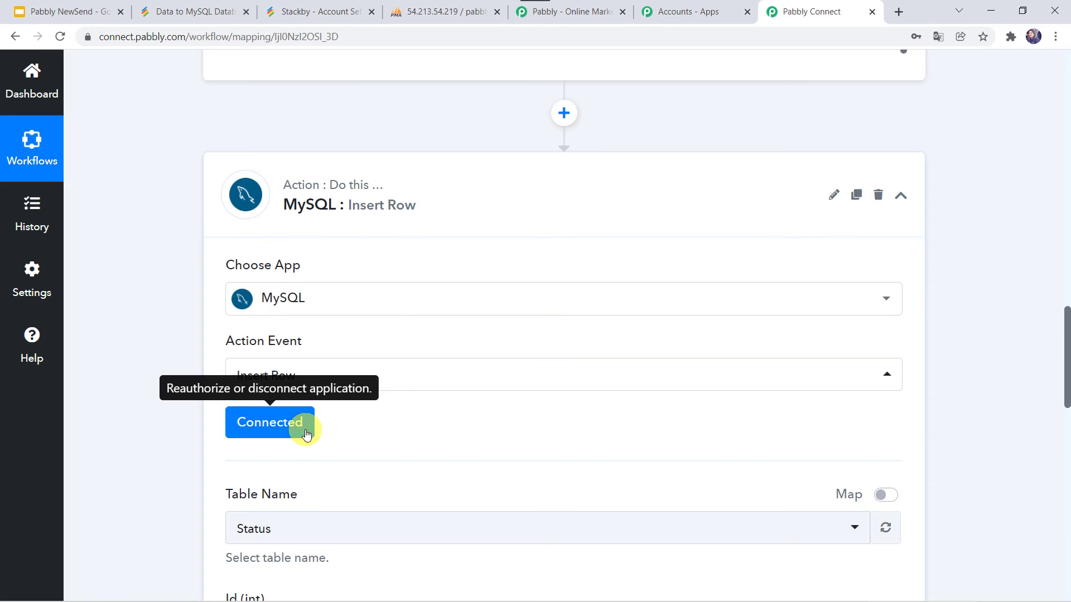
Step: Choose customer_data as the MySQL table after checking it in phpMyAdmin
scroll(394, 415, down, 4)
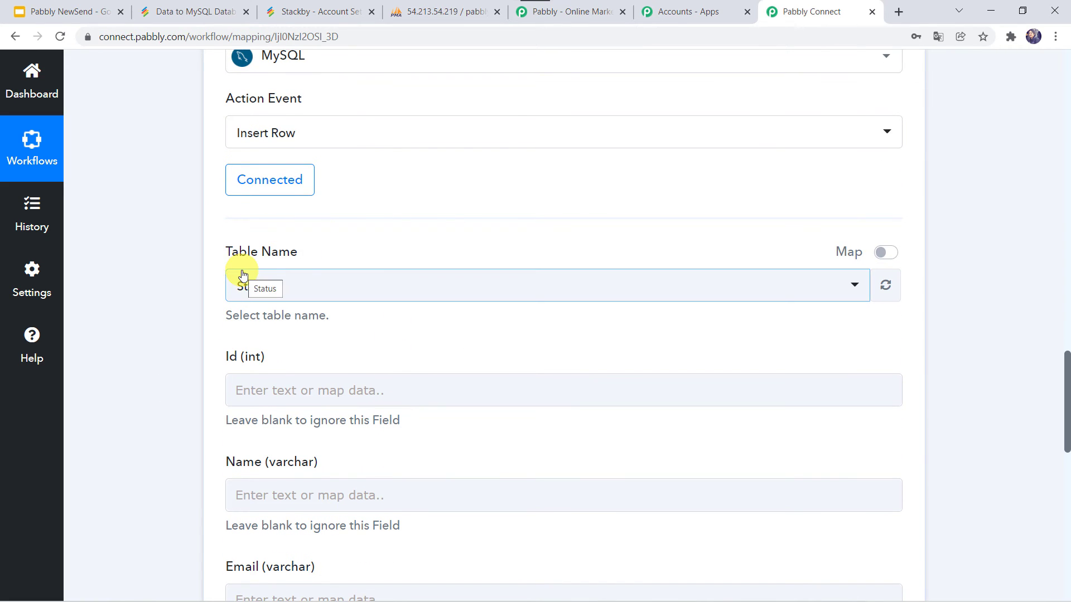
click(430, 12)
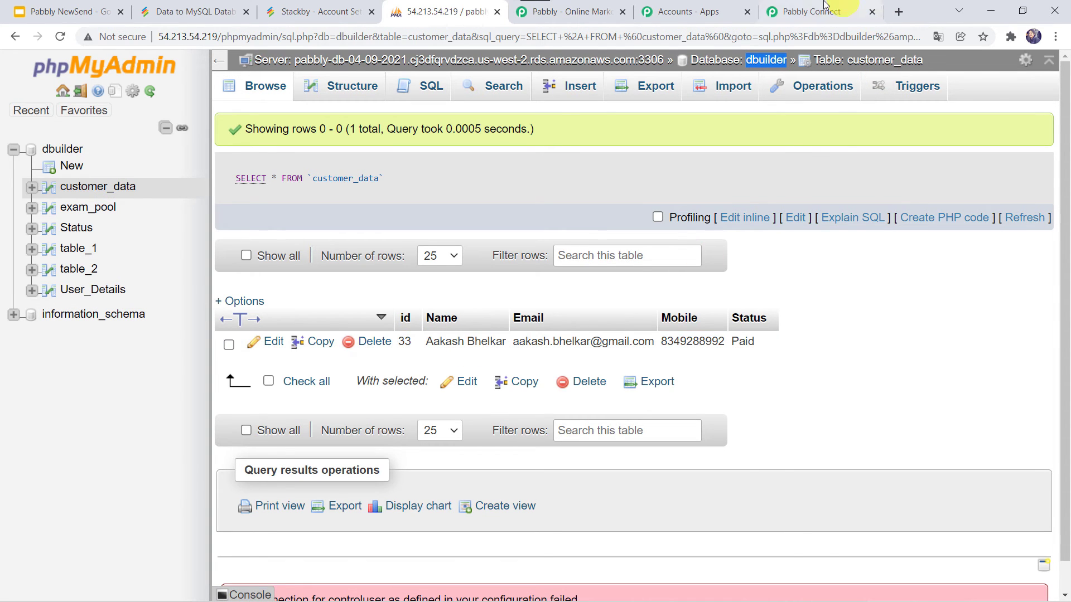
click(804, 11)
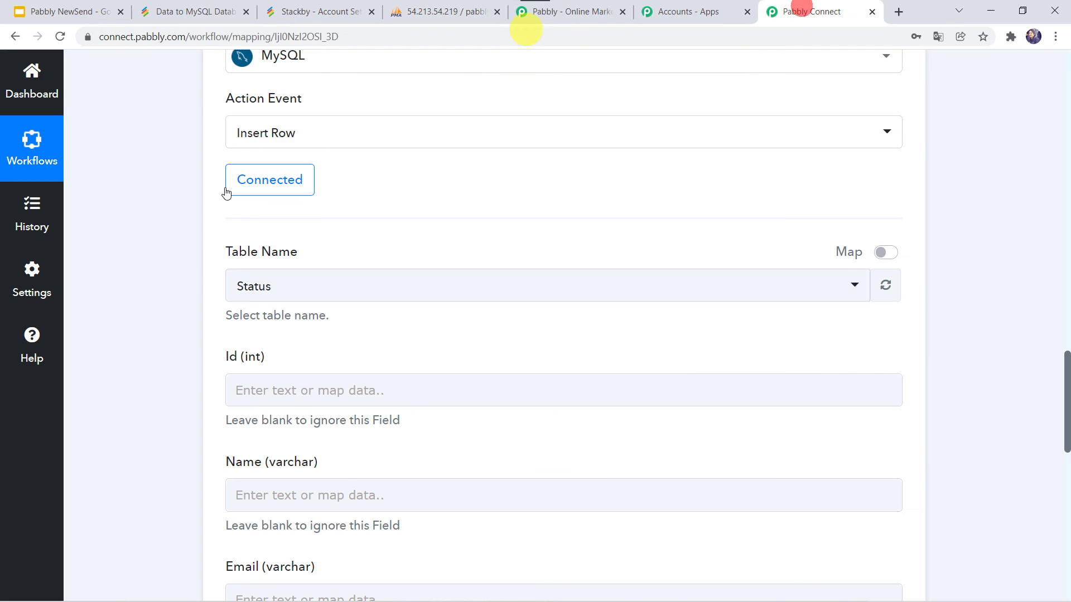
click(282, 281)
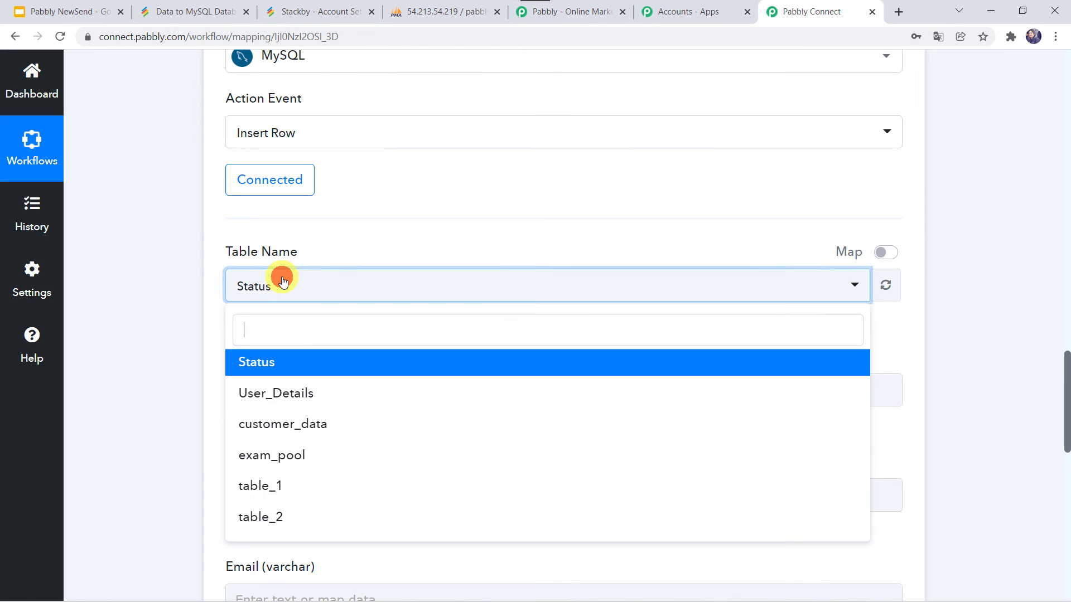
click(290, 426)
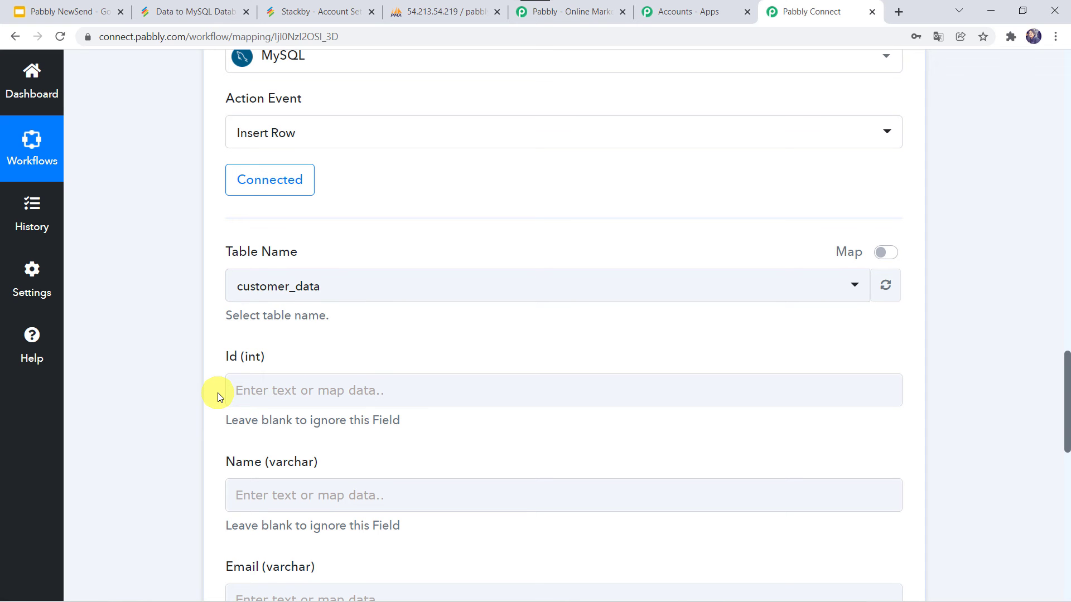
Step: Compare the customer_data columns in phpMyAdmin with the Id, Name, Email, Mobile and Status fields
click(434, 15)
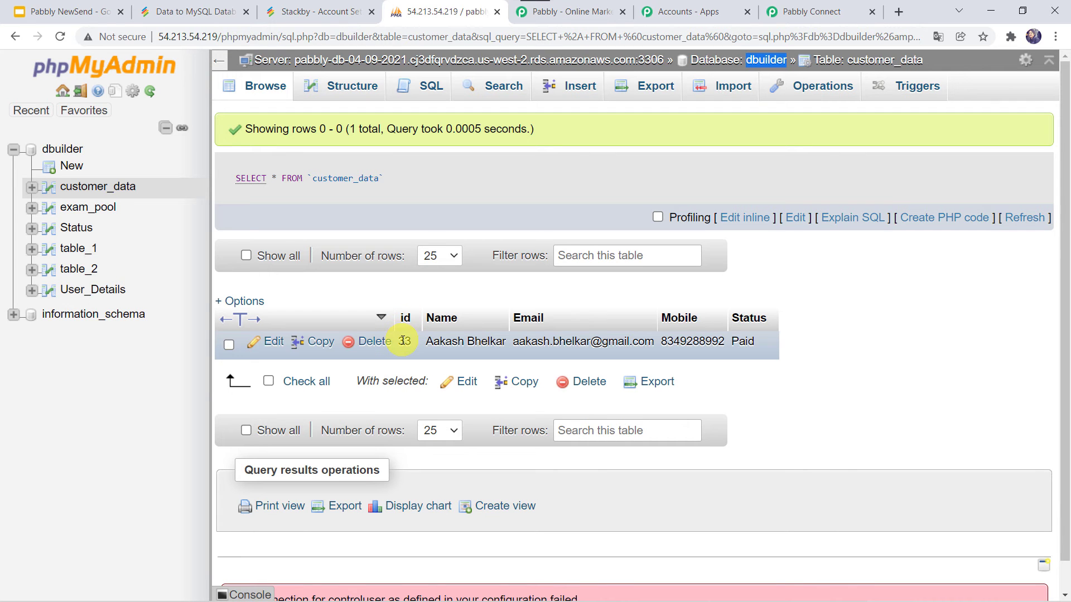
click(798, 12)
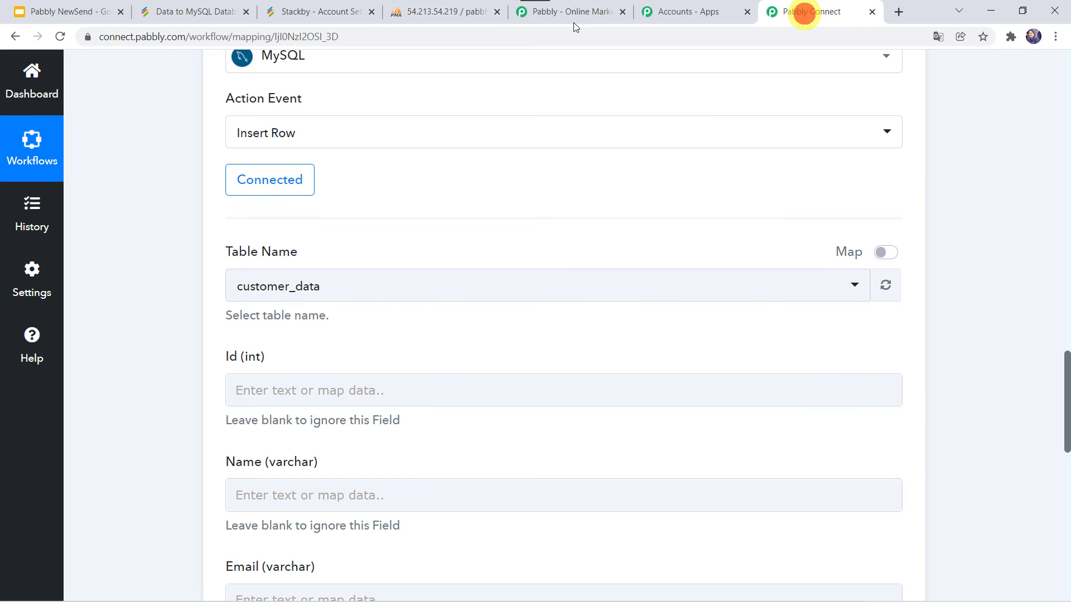
scroll(184, 407, down, 3)
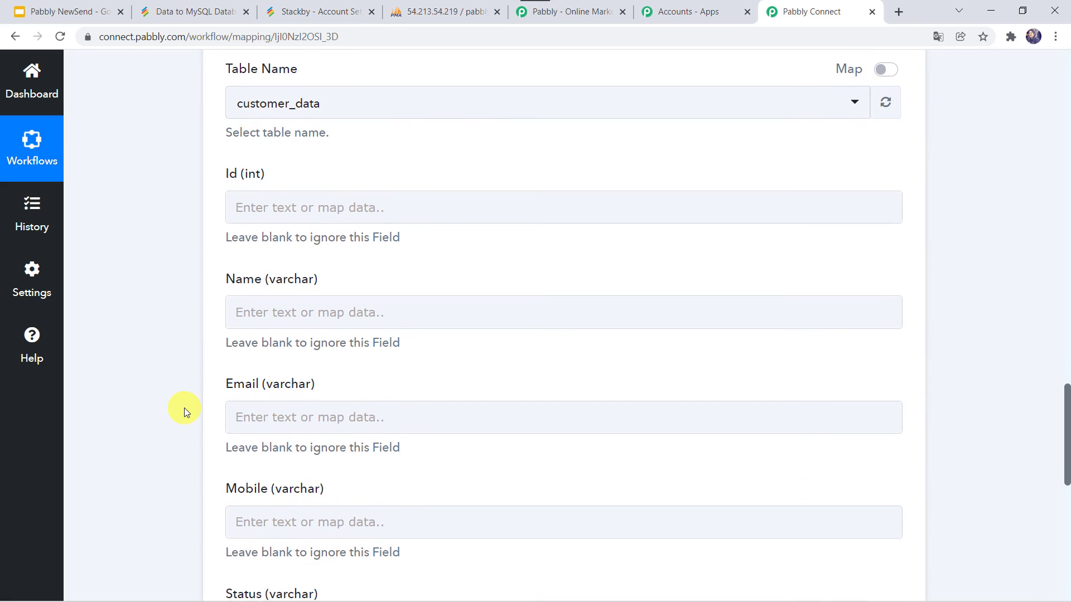
click(237, 418)
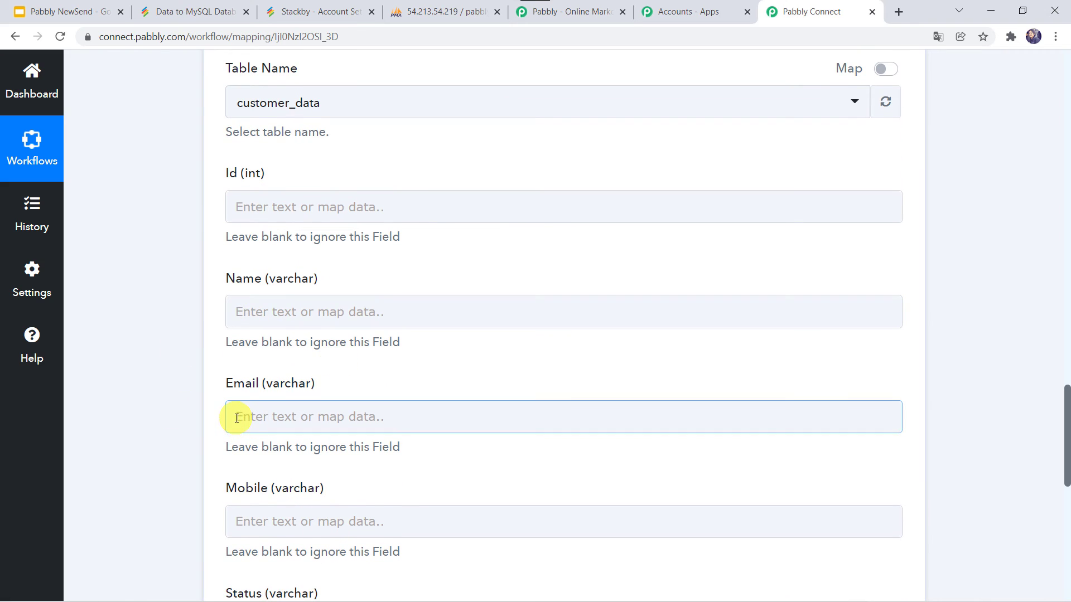
scroll(142, 169, up, 12)
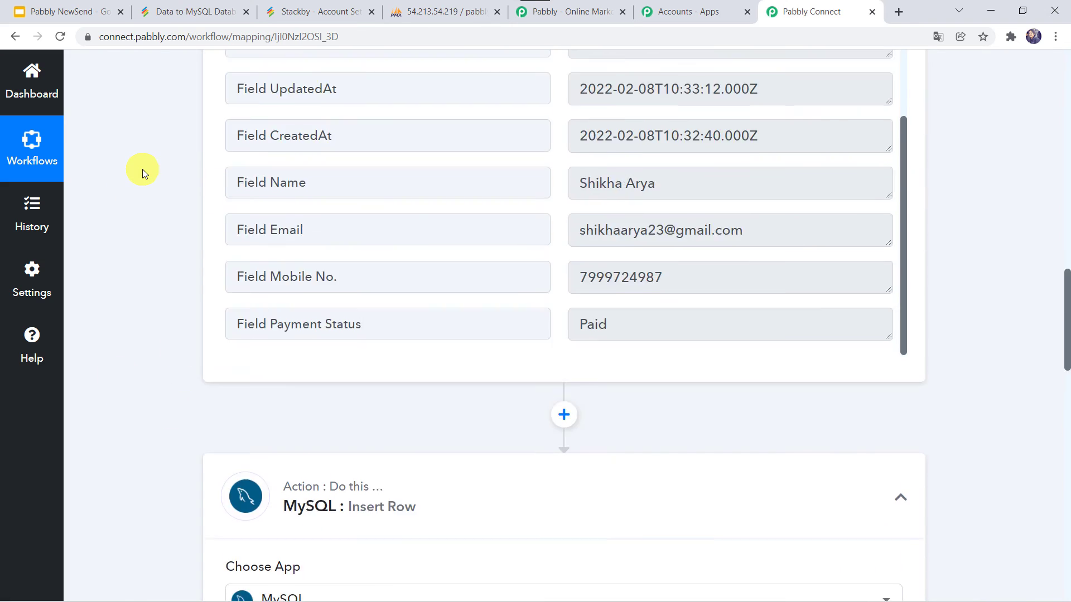
scroll(143, 169, up, 3)
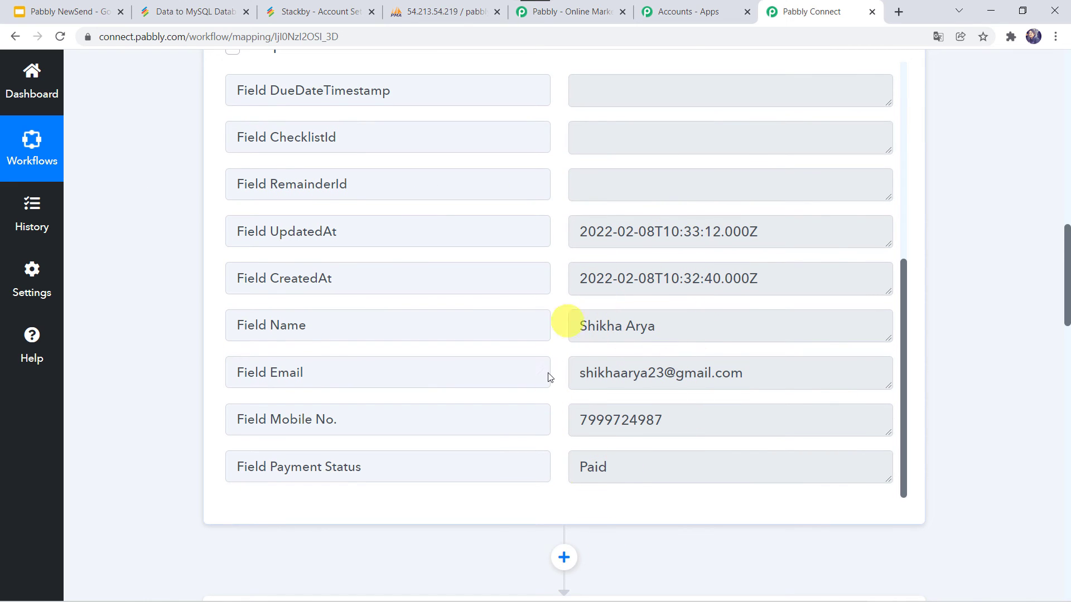
Step: Map Stackby's Name and Email values into the MySQL Name and Email fields
scroll(193, 523, down, 12)
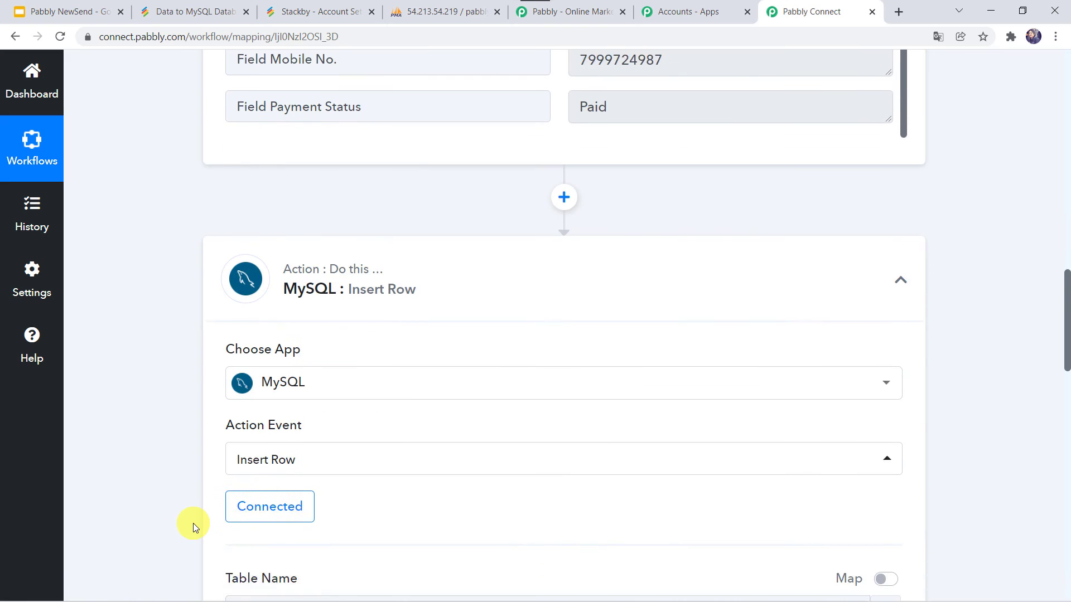
scroll(193, 523, down, 1)
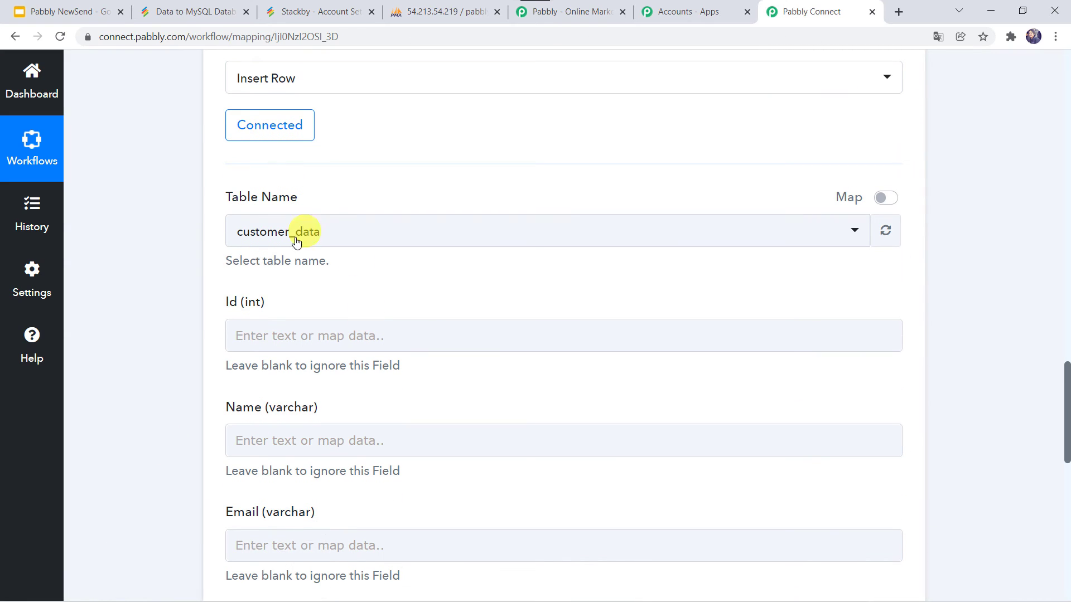
scroll(181, 408, down, 3)
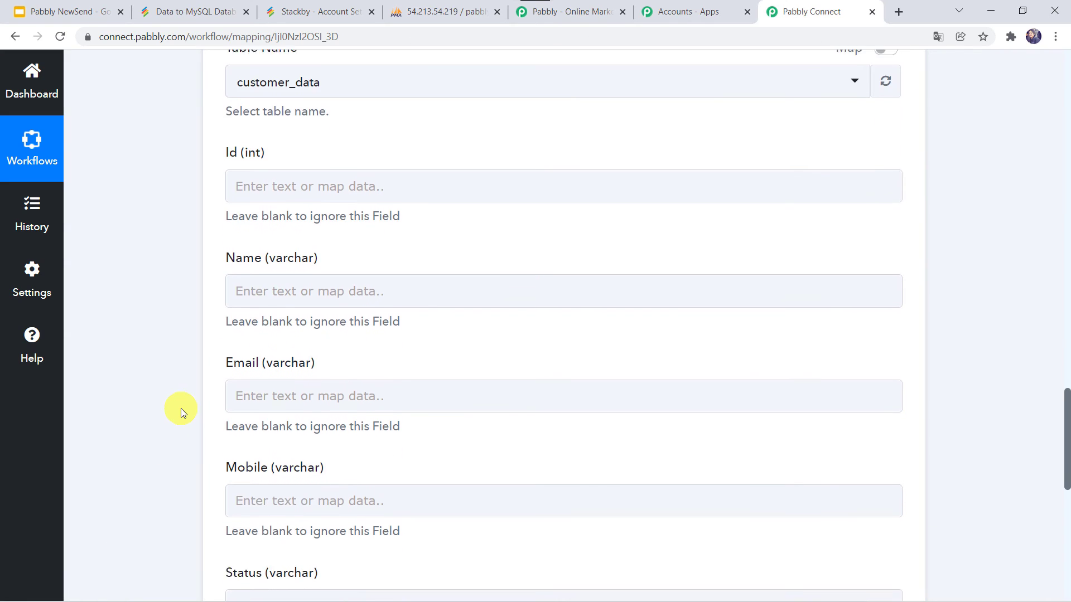
click(240, 284)
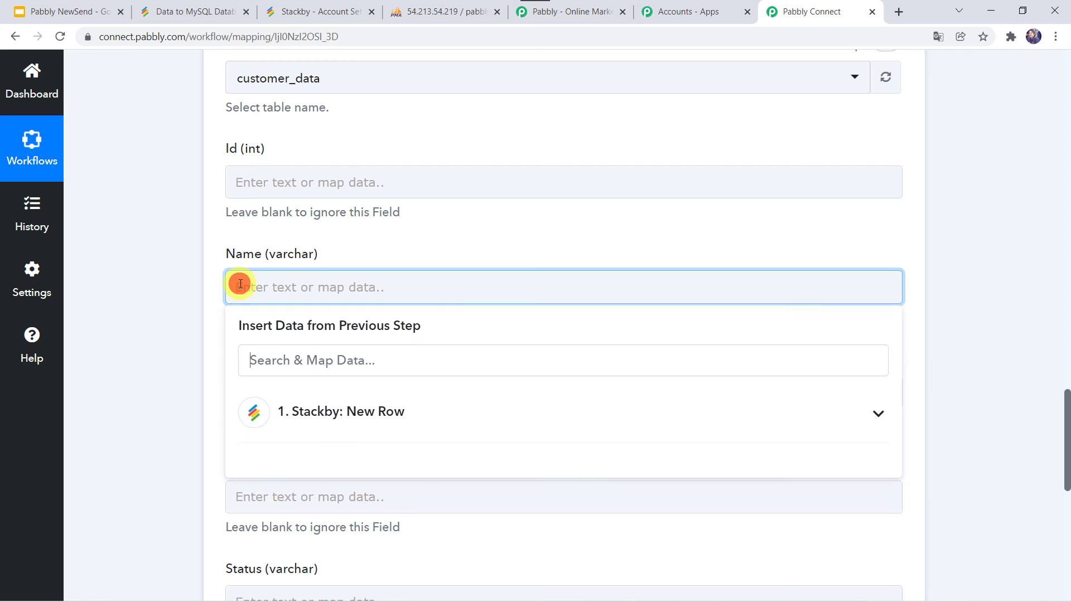
click(308, 414)
scroll(179, 430, down, 3)
scroll(278, 411, down, 4)
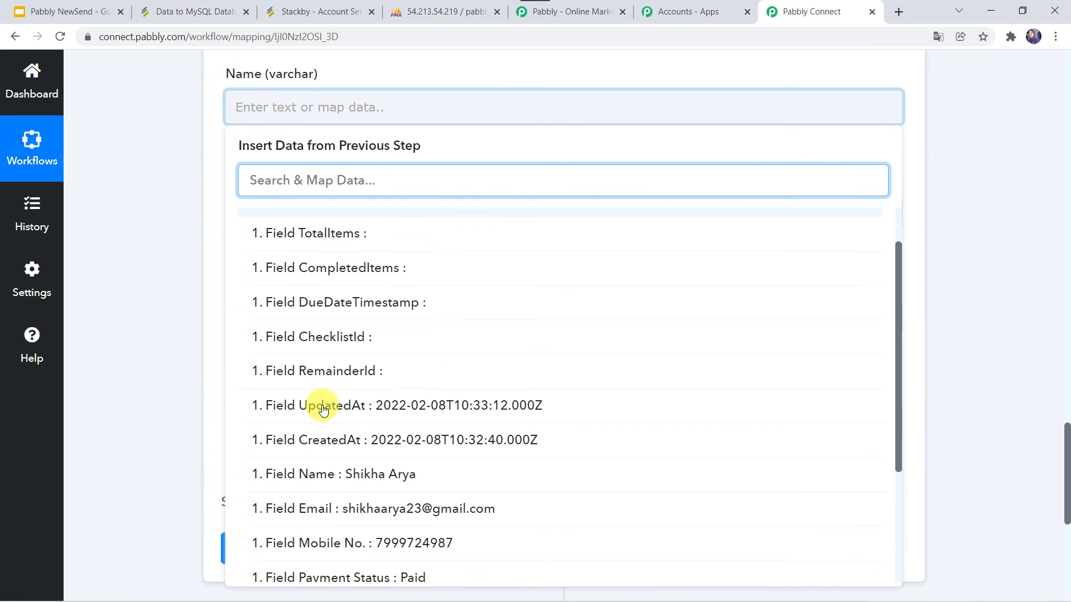
click(346, 470)
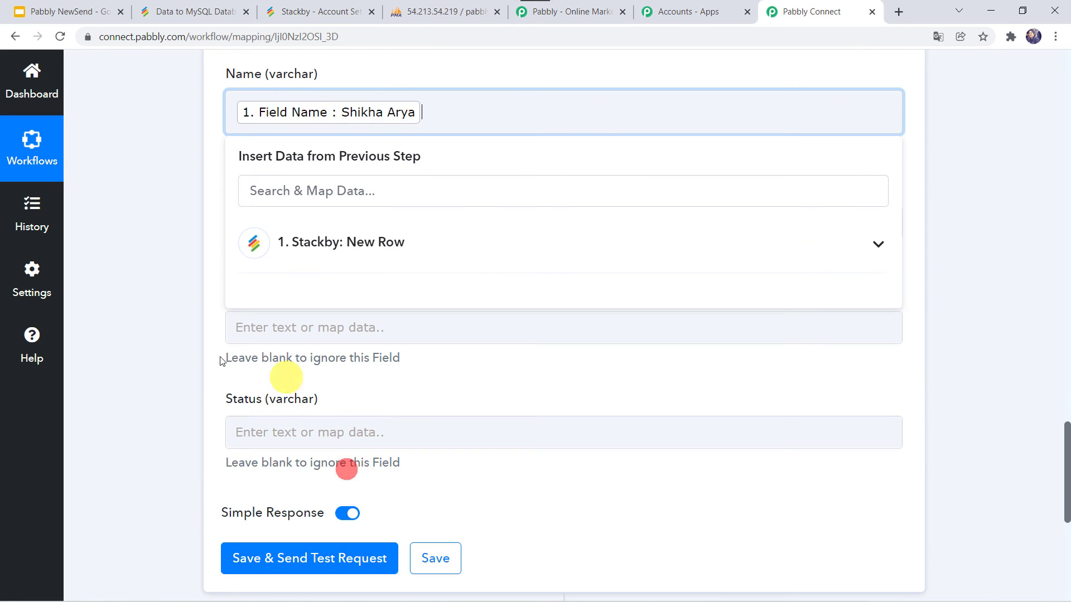
click(163, 350)
click(240, 224)
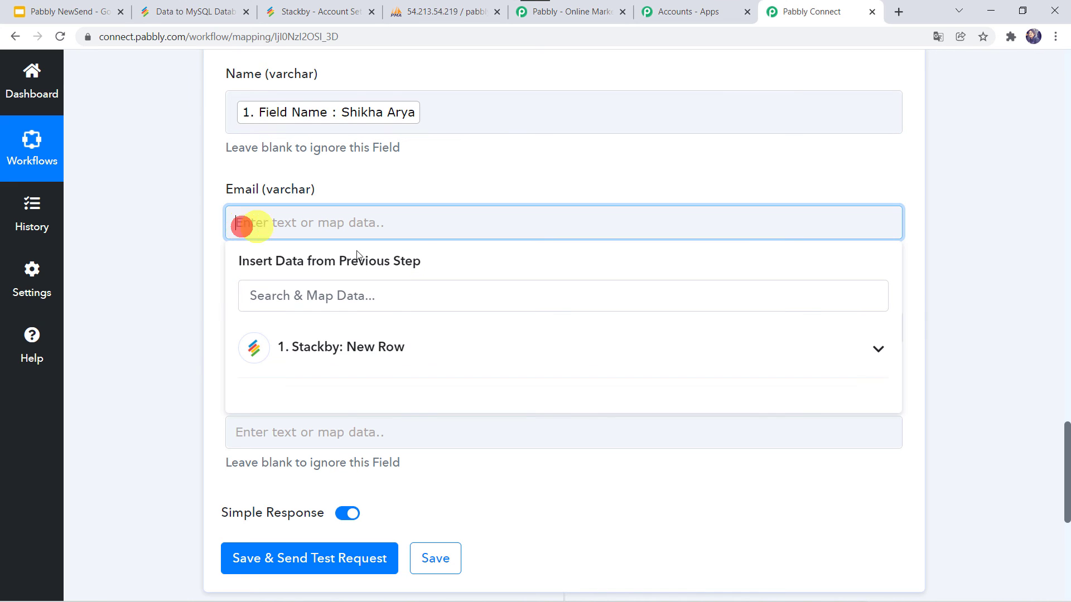
click(302, 349)
scroll(342, 507, down, 5)
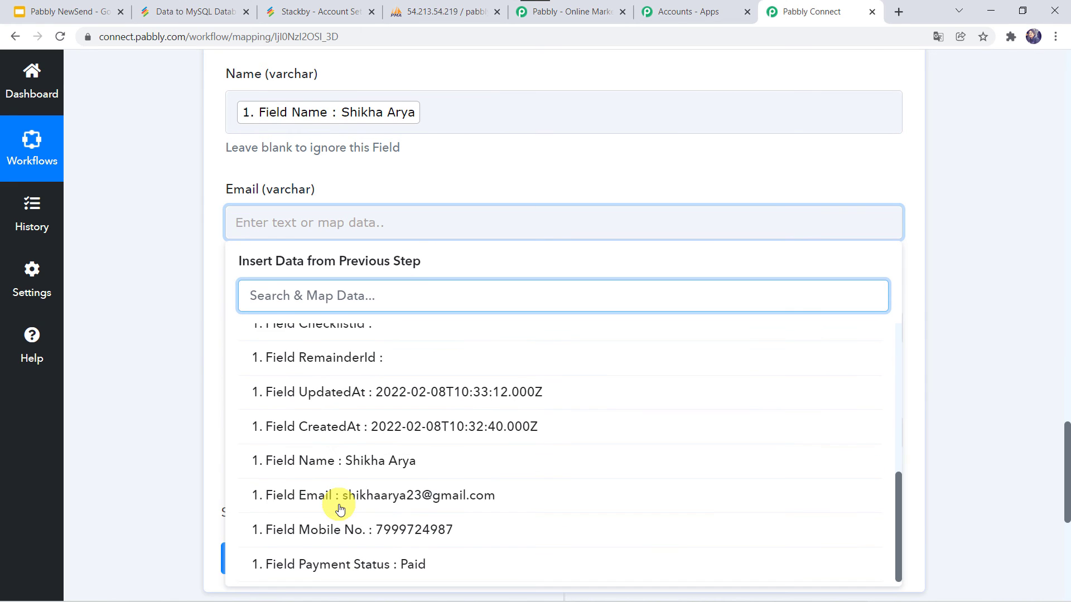
click(353, 497)
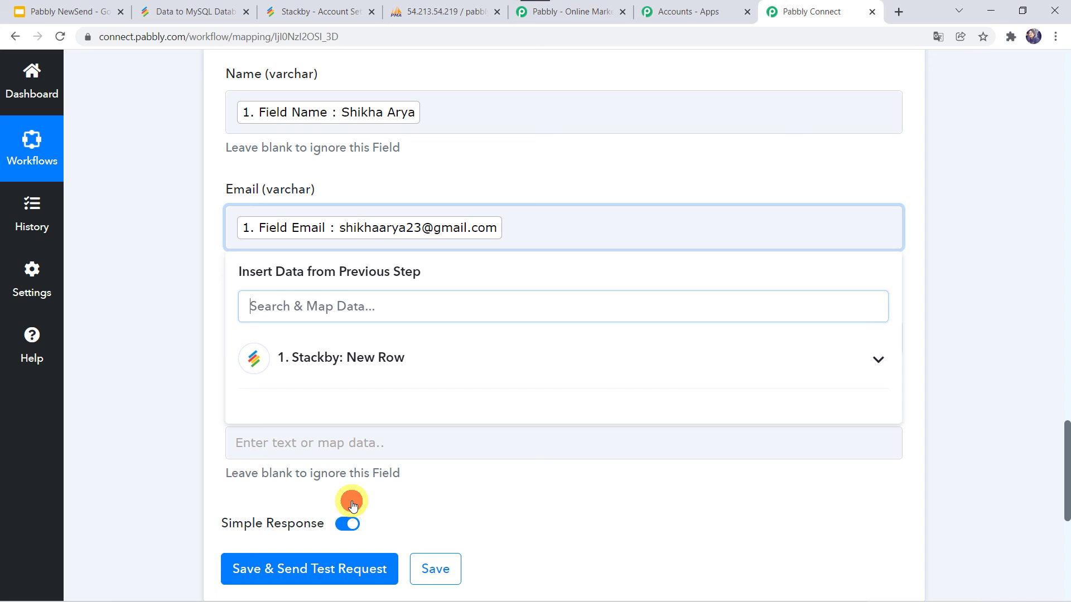
click(119, 382)
Step: Map Stackby's Mobile No. into Mobile and Payment Status into Status
scroll(119, 383, down, 2)
click(287, 230)
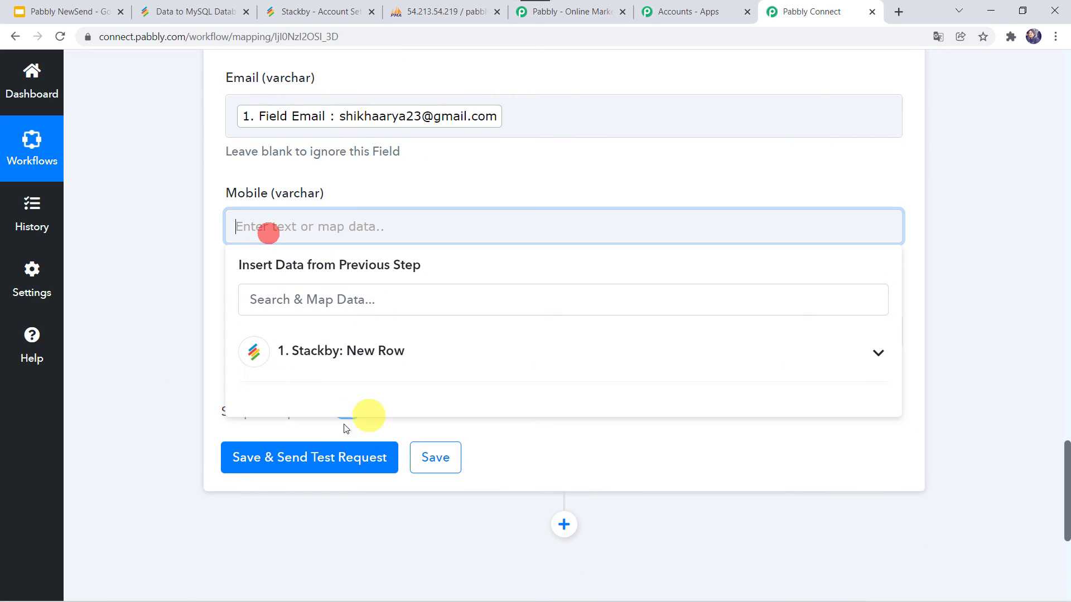
click(307, 360)
scroll(340, 519, down, 5)
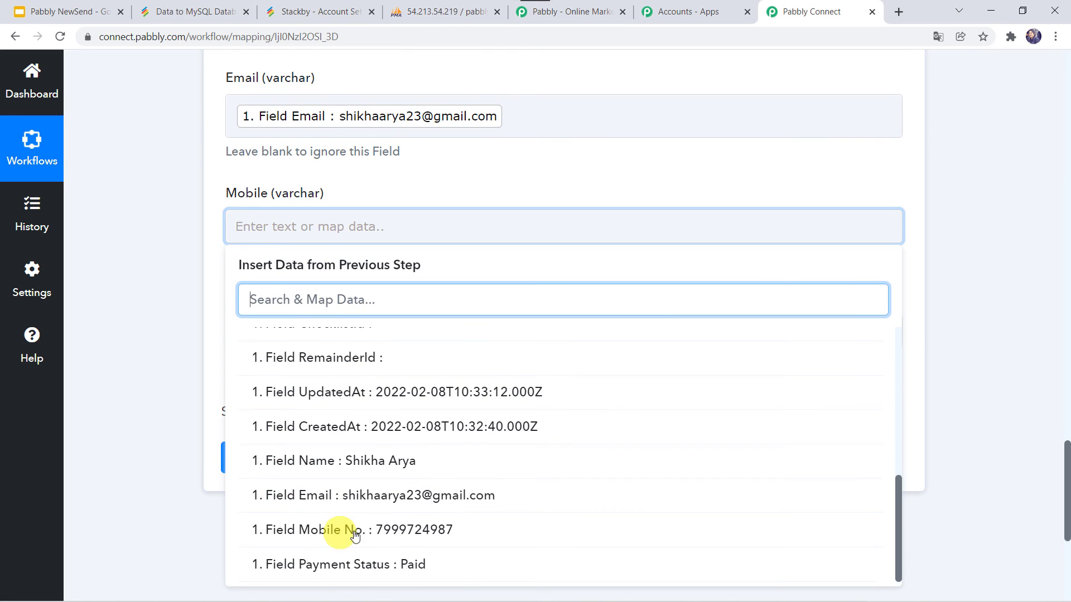
click(350, 538)
click(170, 356)
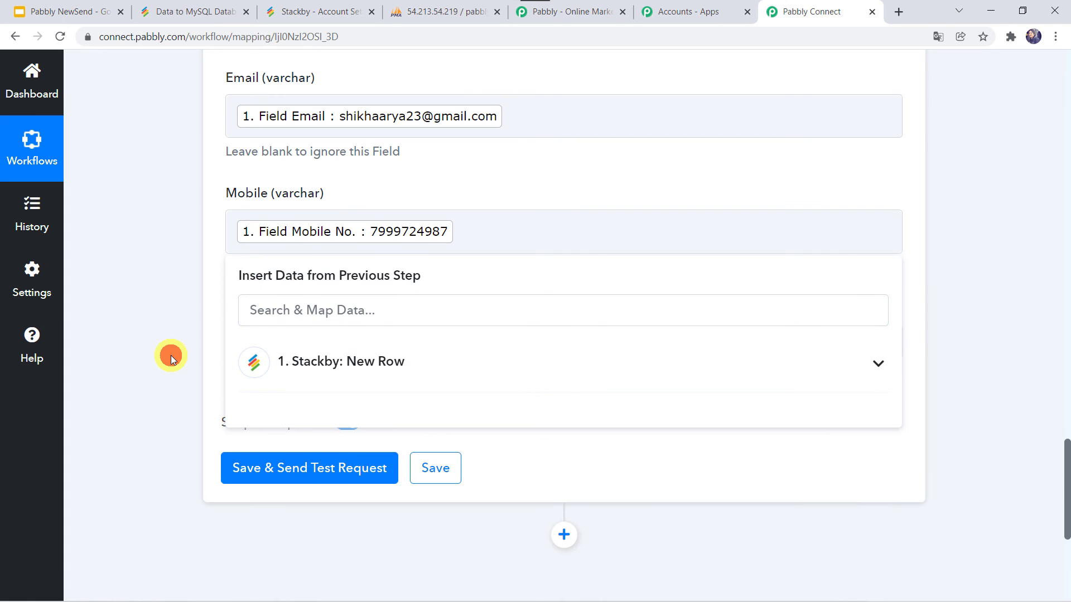
click(266, 289)
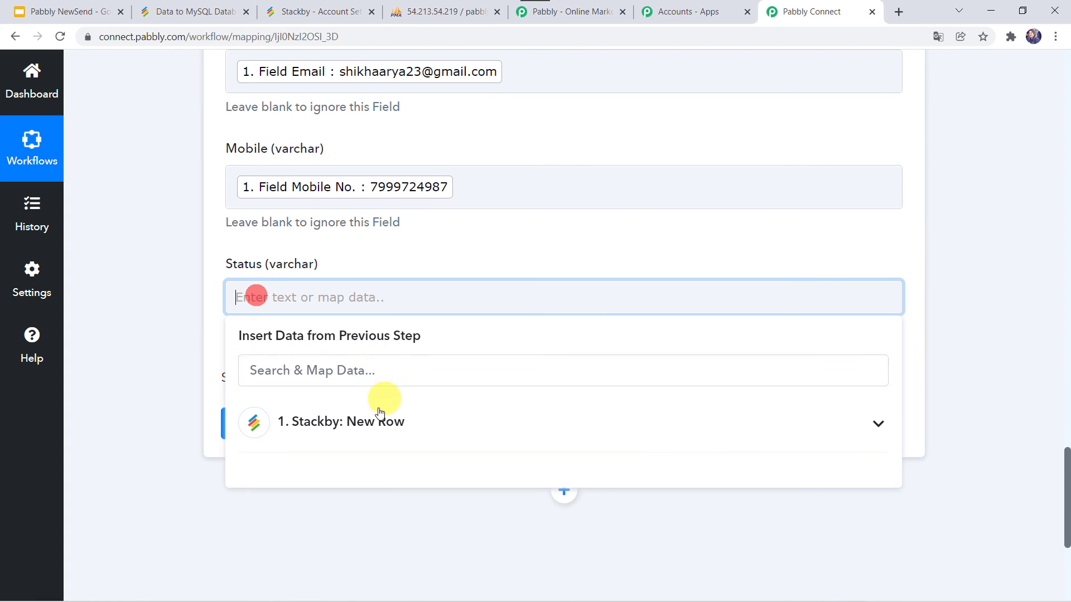
click(359, 430)
scroll(358, 430, down, 5)
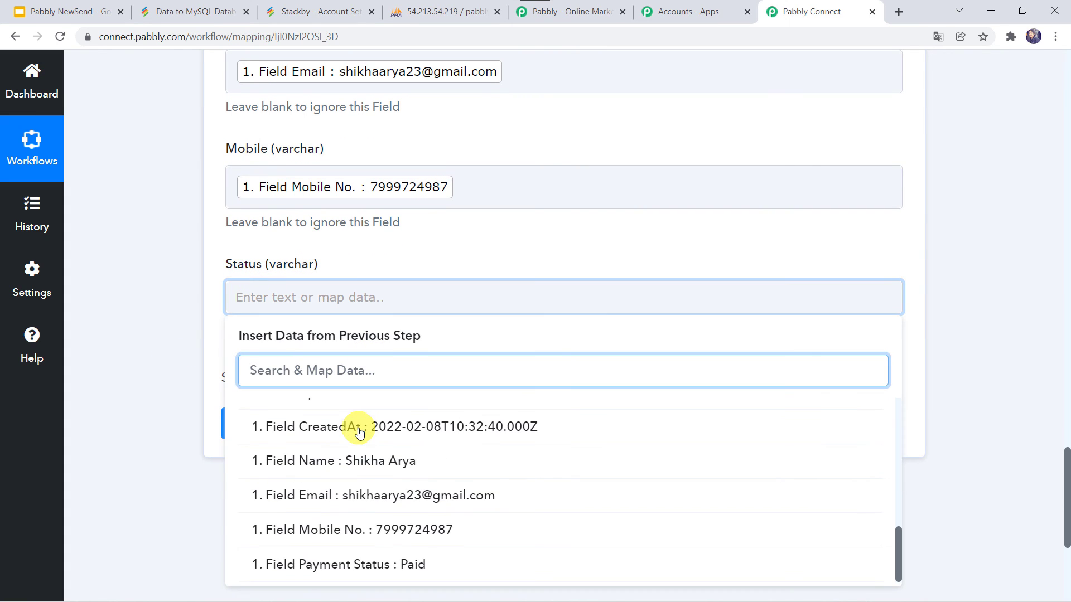
click(377, 561)
click(188, 316)
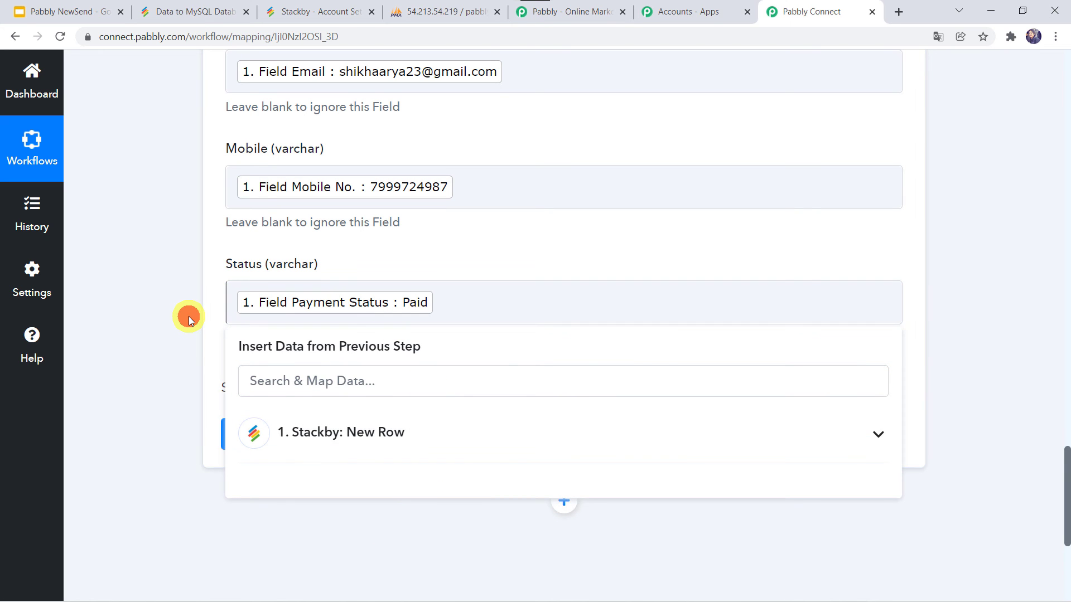
scroll(189, 316, up, 5)
scroll(188, 316, up, 4)
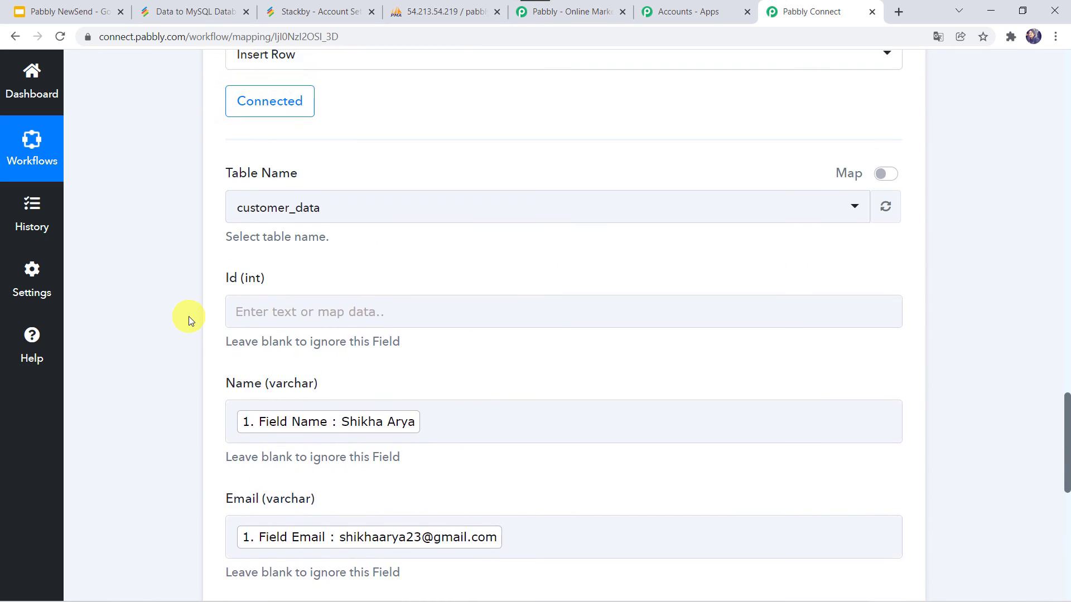
scroll(188, 317, down, 10)
scroll(262, 426, up, 3)
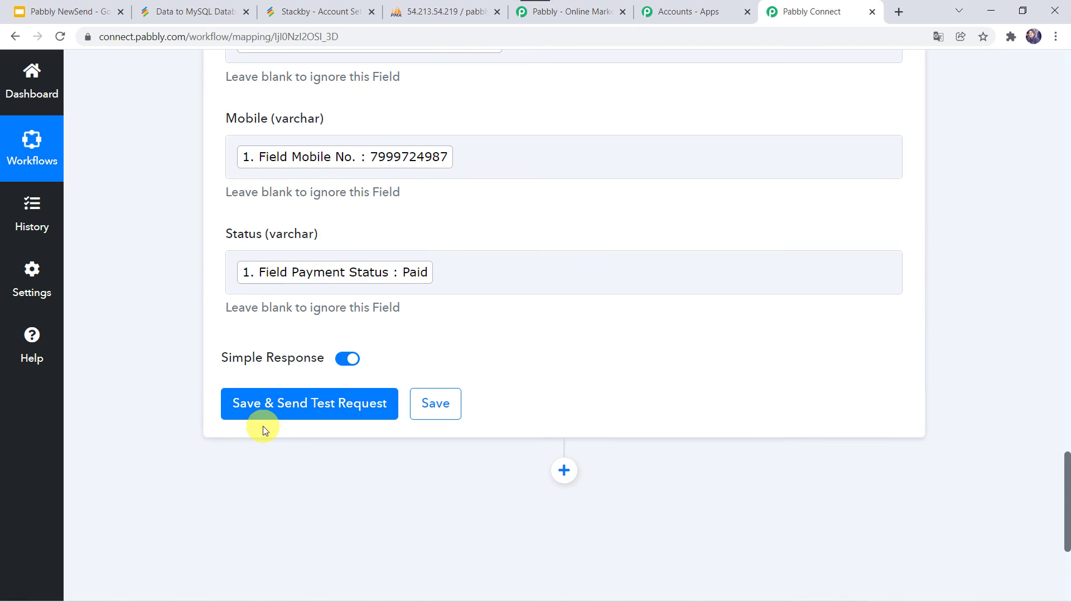
Step: Send a test insert, which succeeds with Data Inserted Id 34, then view phpMyAdmin
click(294, 402)
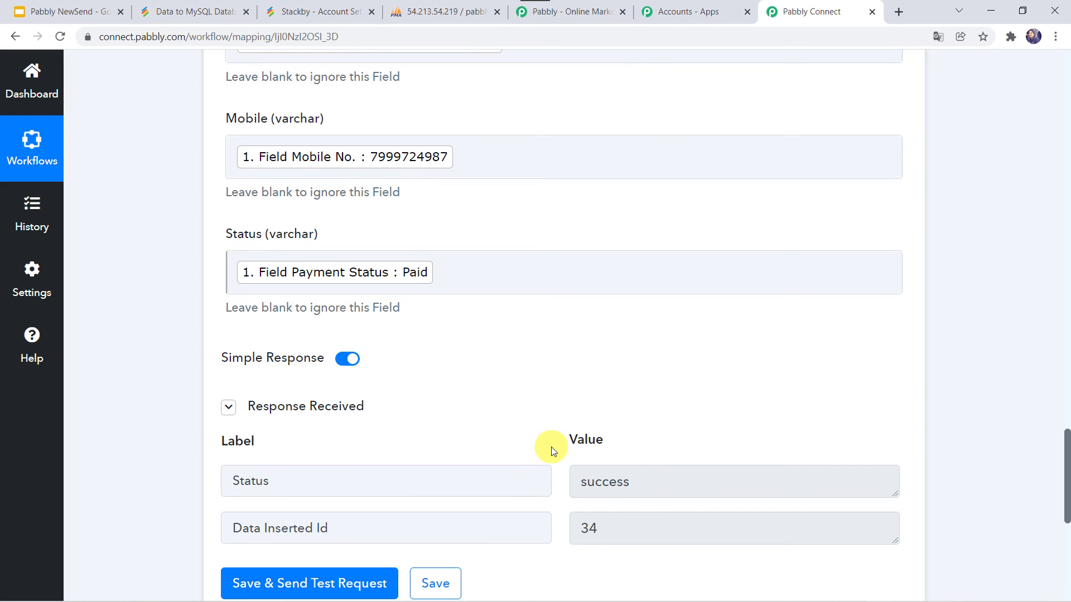
click(442, 10)
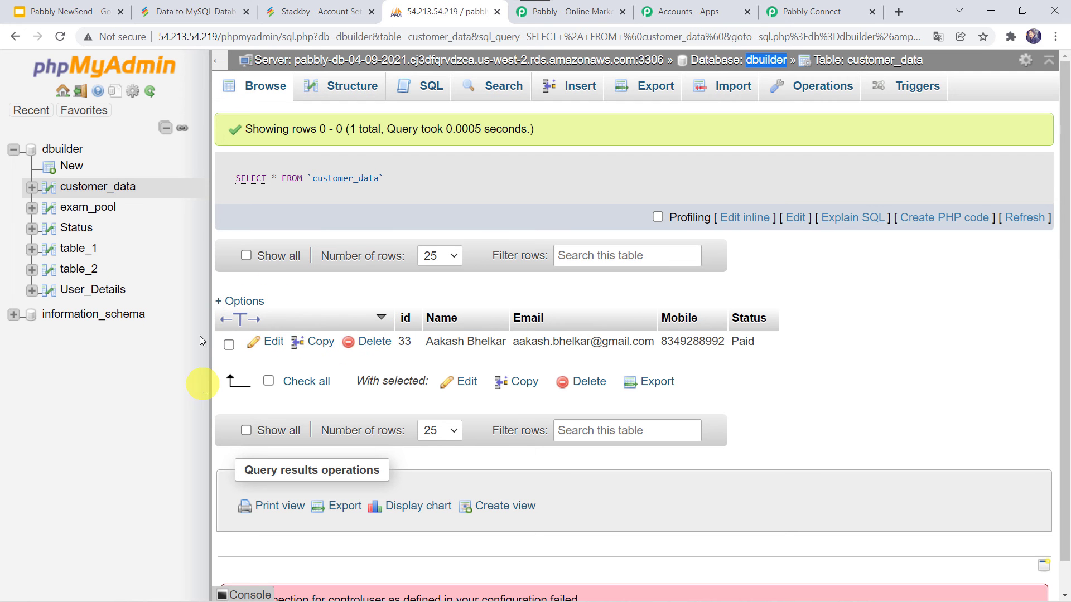
Step: Reload customer_data to see the new row 34 with Paid status
click(58, 37)
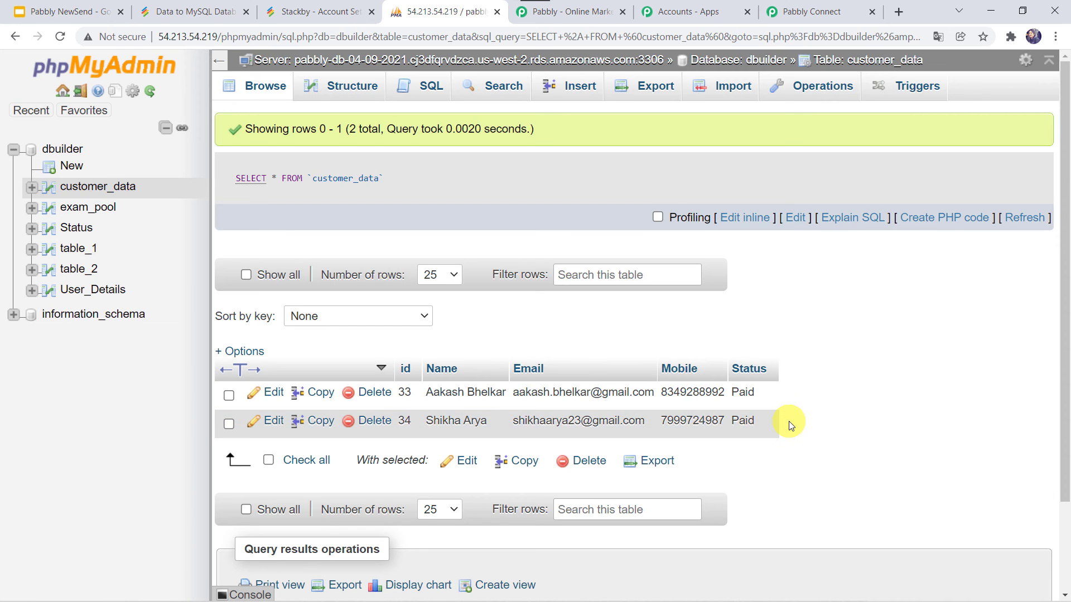
Step: Save the MySQL Insert Row settings and dismiss the Data Saved Successfully confirmation
click(798, 9)
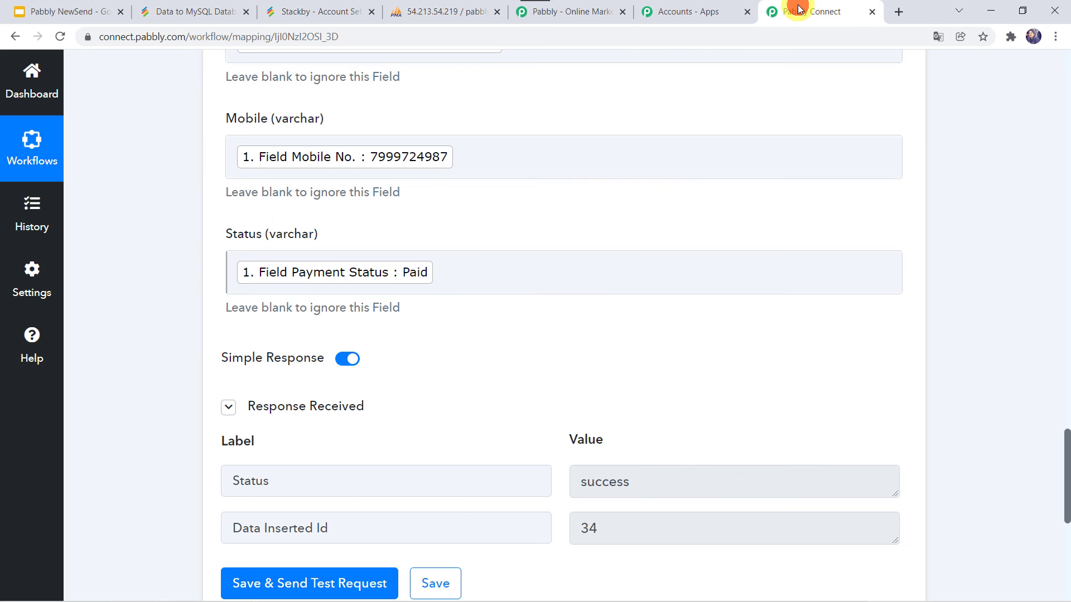
click(439, 583)
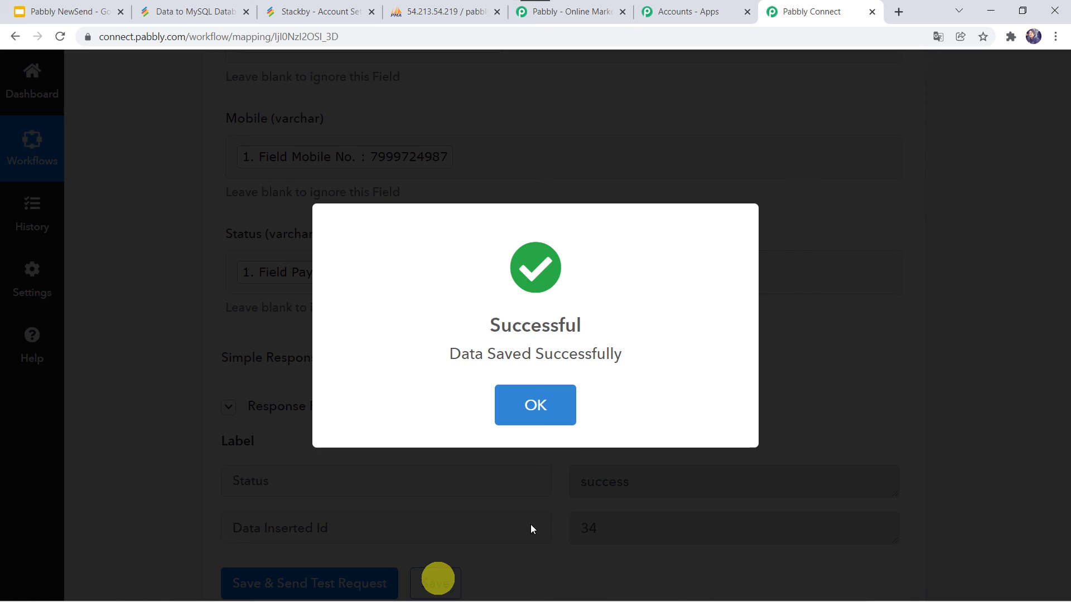
click(535, 400)
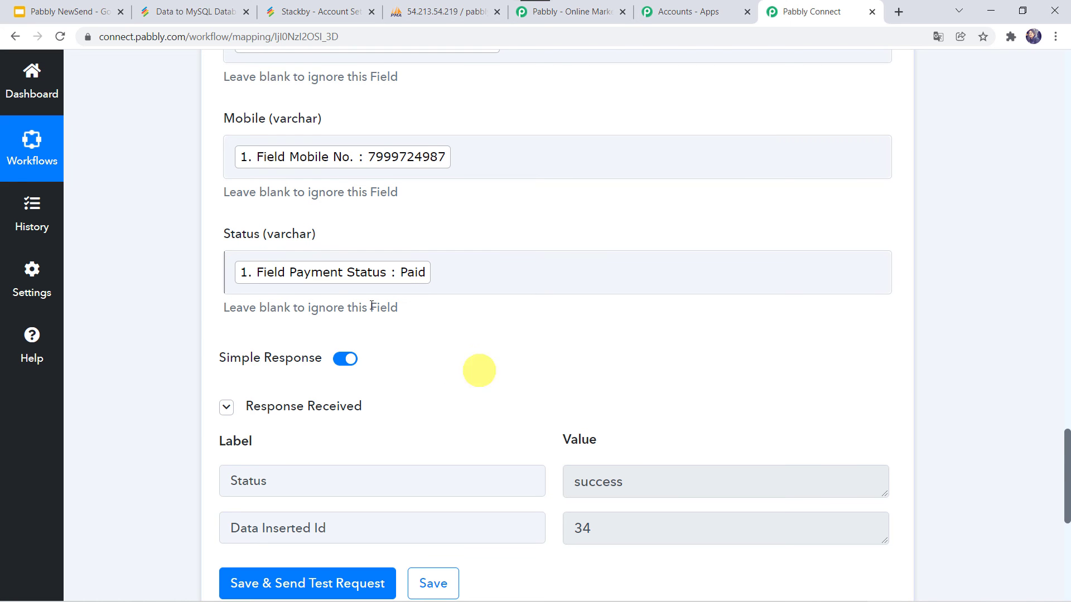
click(190, 11)
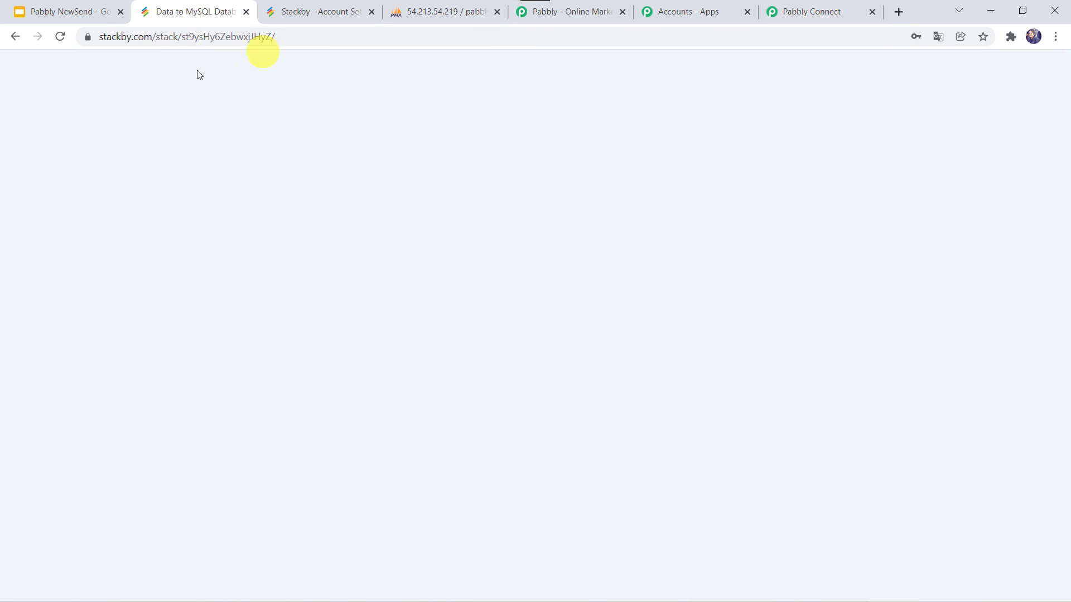
Step: Add a second row with the customer's full name, e-mail, mobile number and Pending status
click(87, 234)
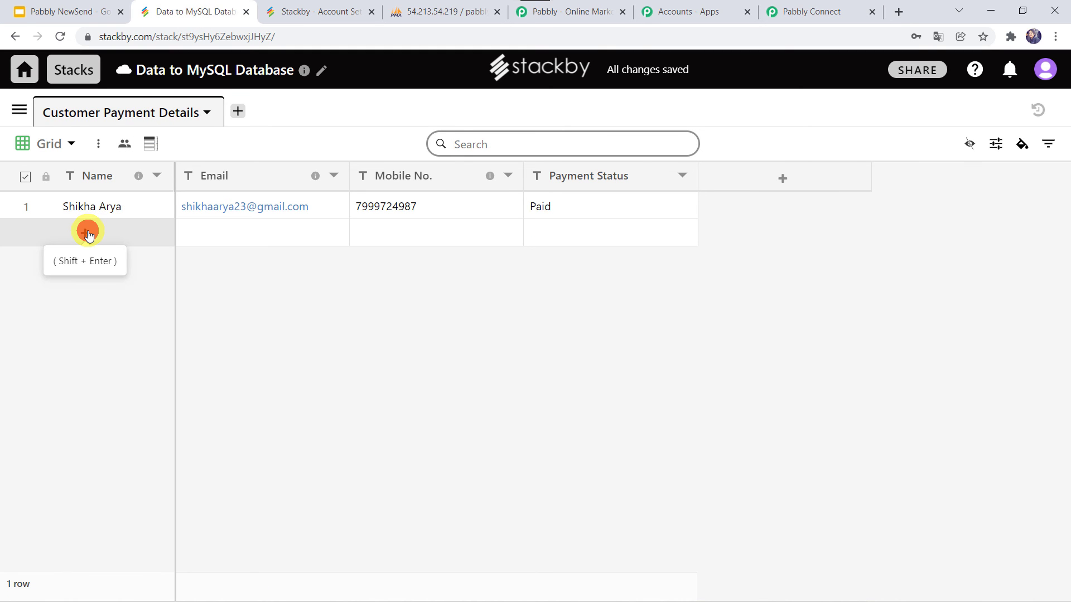
click(82, 232)
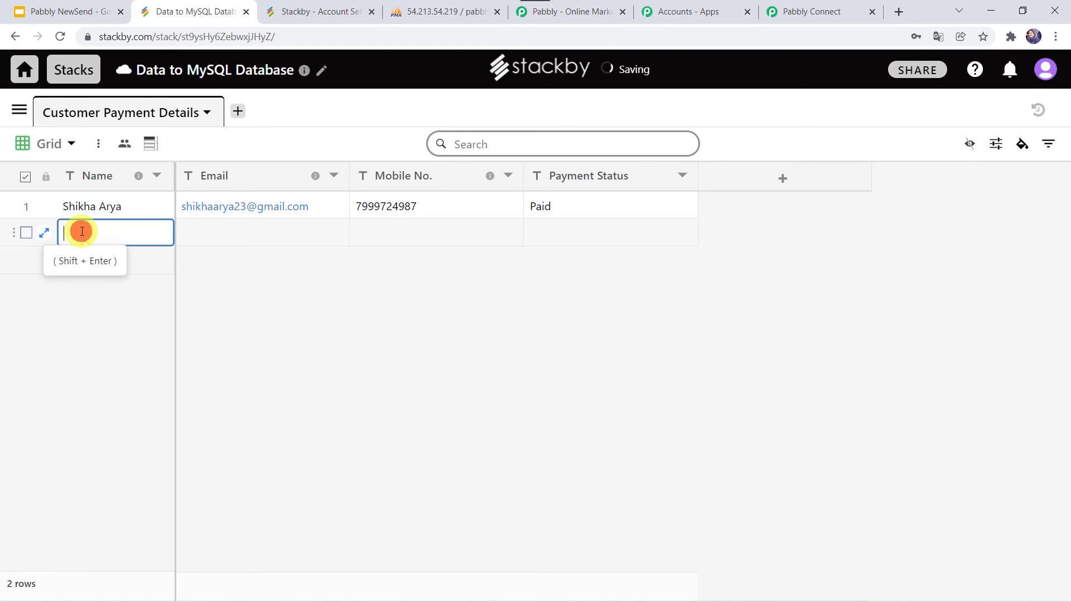
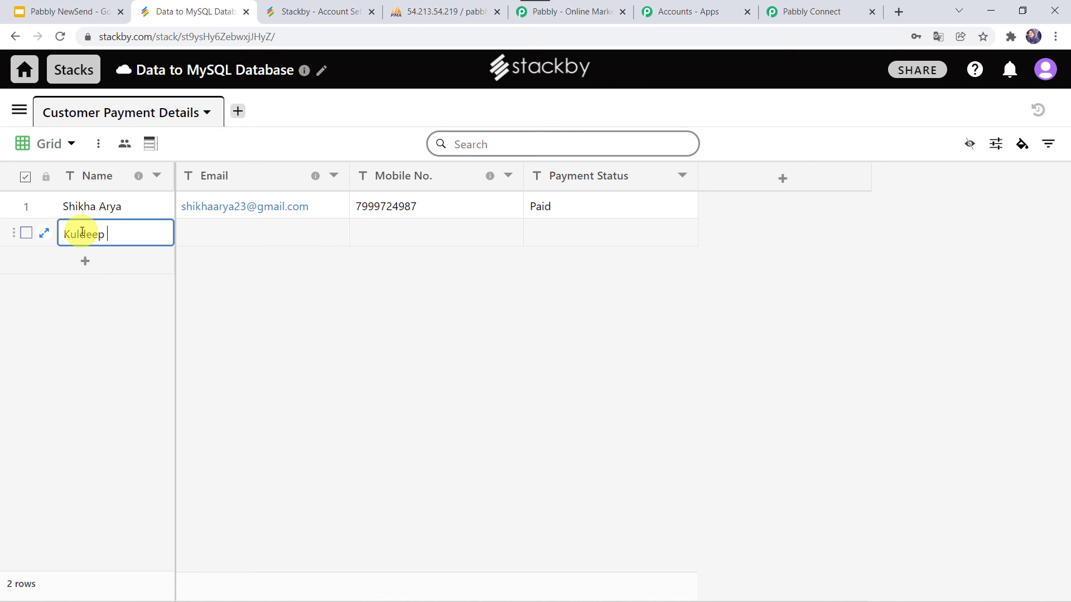
key(Return)
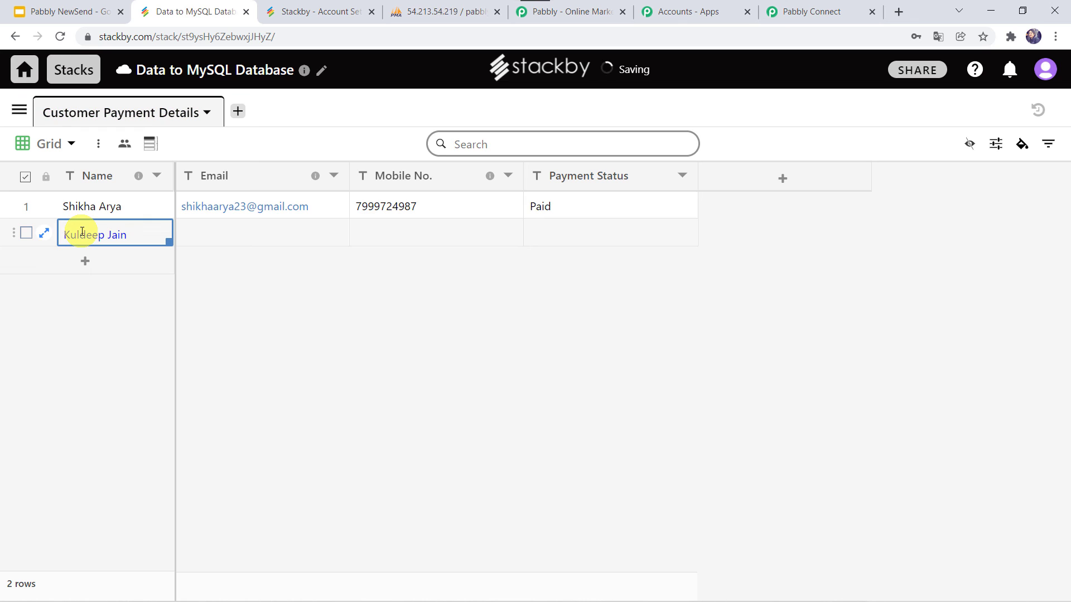
key(Tab)
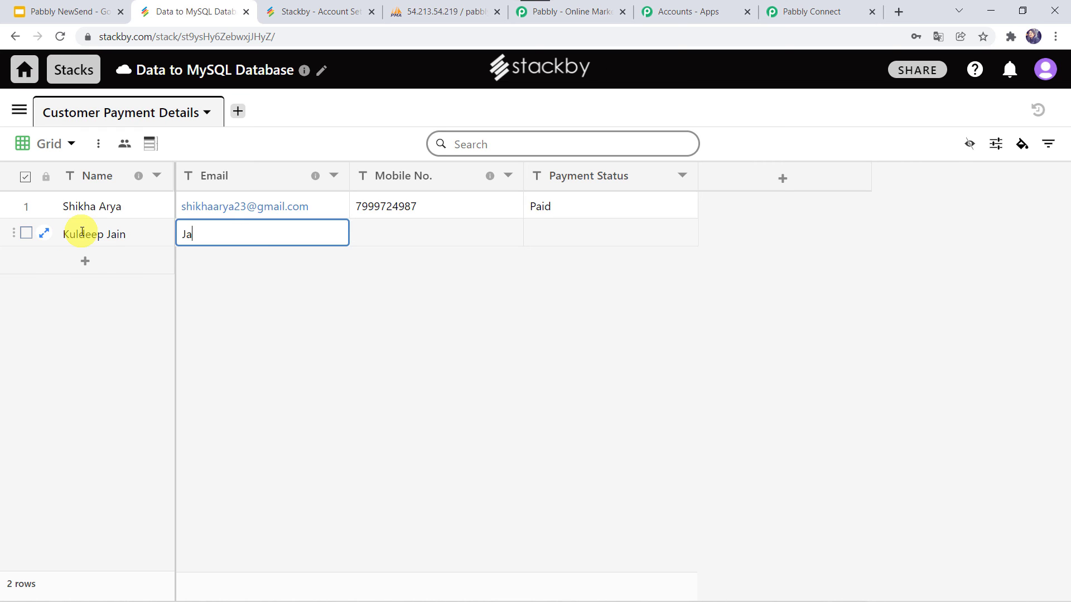
key(Return)
key(Tab)
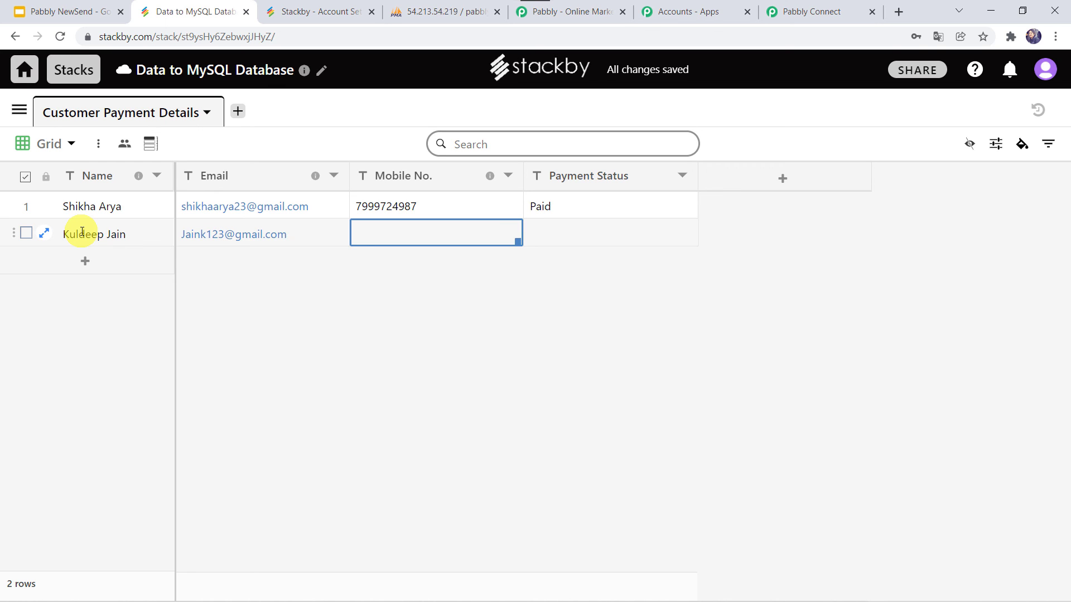
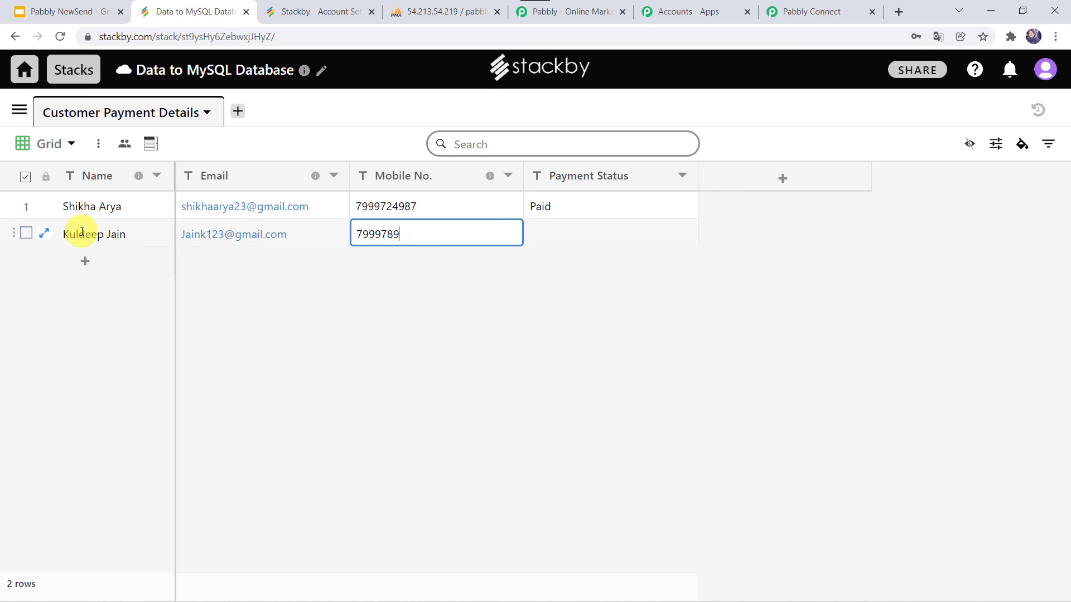
key(Return)
key(Tab)
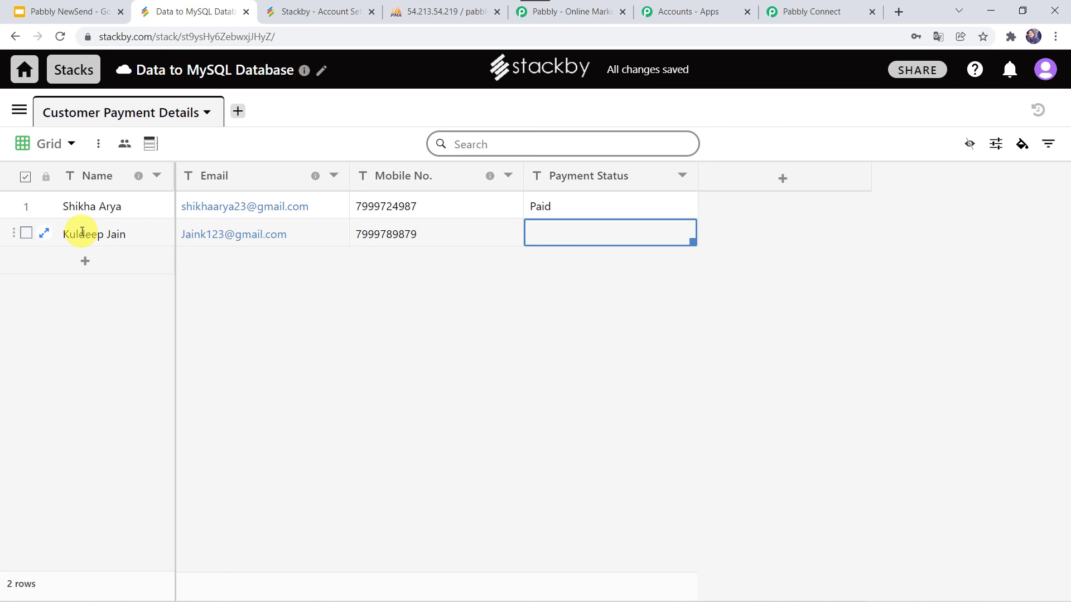
text(Pending)
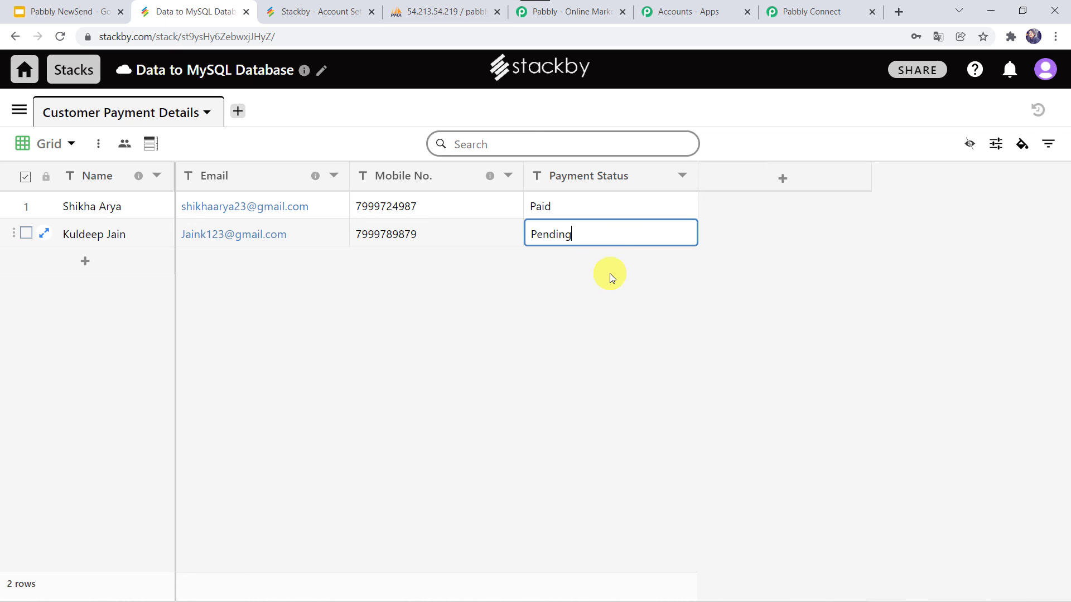
key(Return)
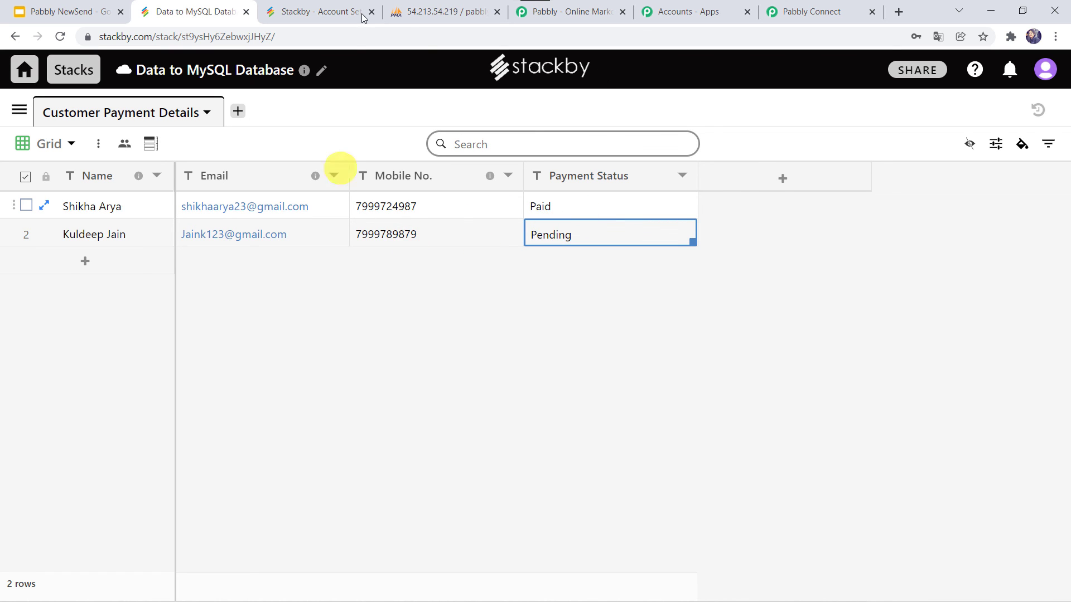
Step: Refresh customer_data in phpMyAdmin to confirm new row 35 with Pending status
click(438, 11)
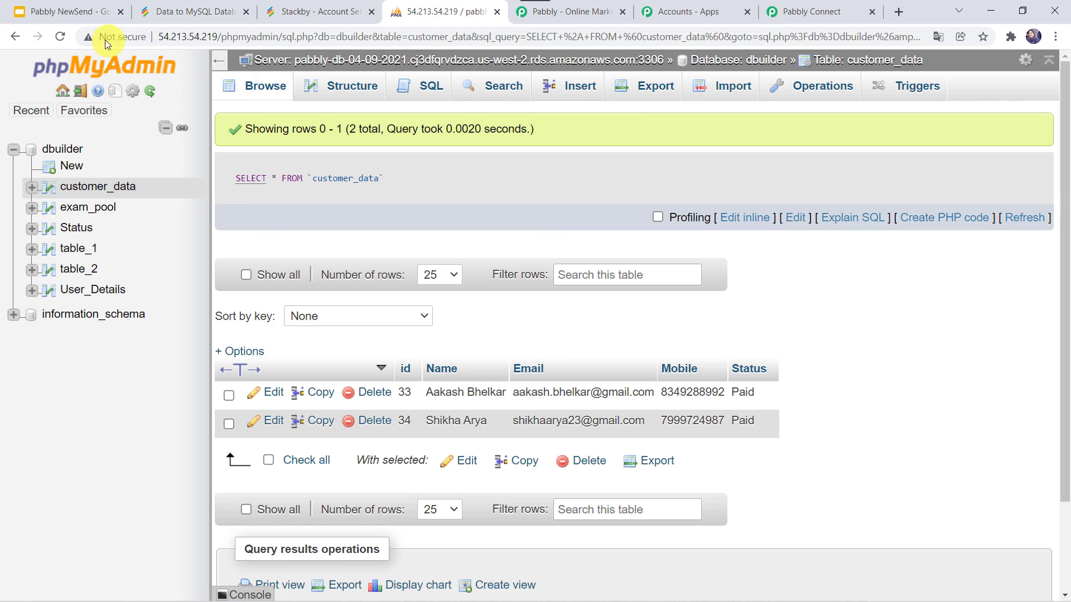
click(65, 39)
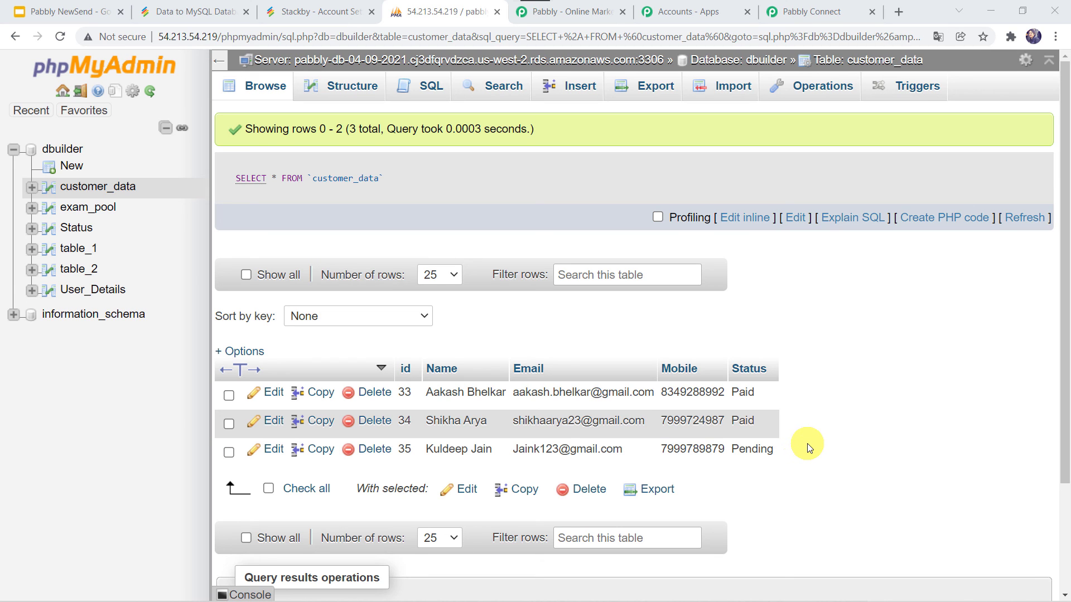
Step: Back in the workflow, collapse the MySQL Insert Row action and Stackby New Row trigger cards
click(813, 11)
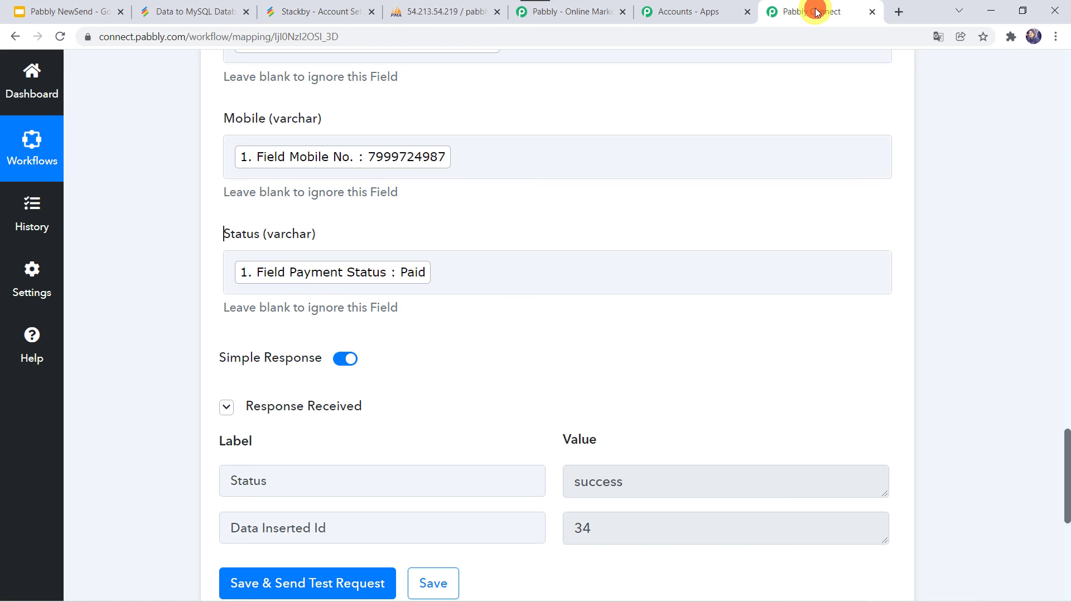
scroll(129, 290, up, 15)
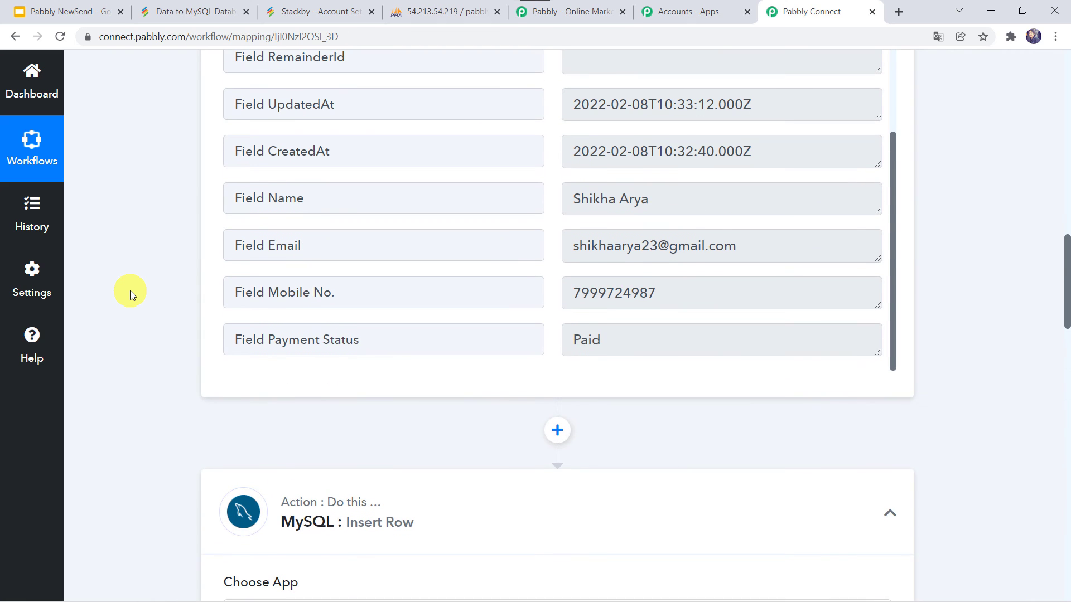
click(443, 487)
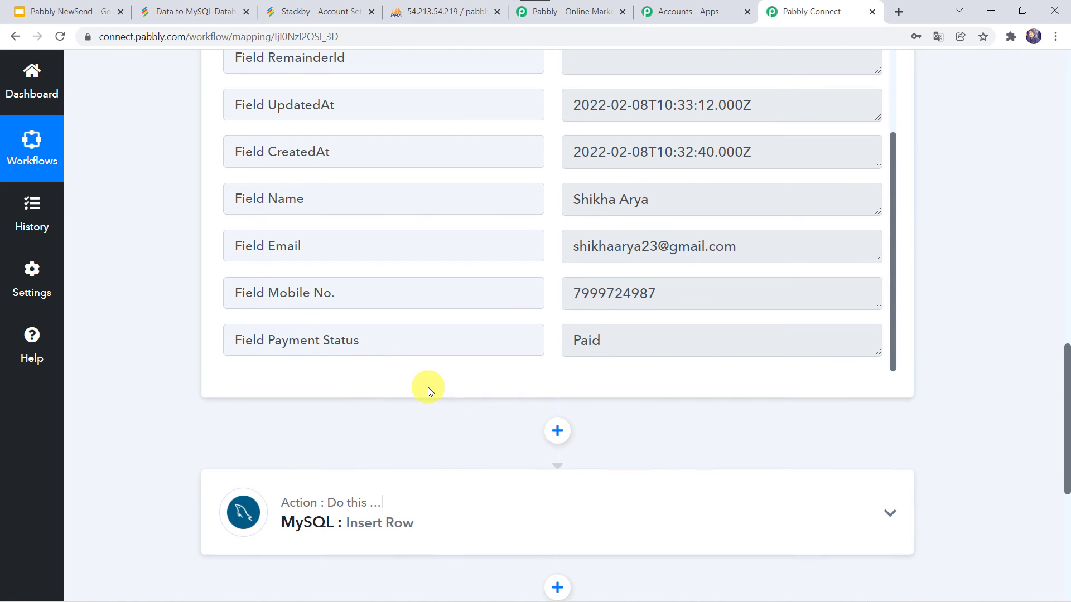
scroll(427, 387, up, 10)
click(455, 285)
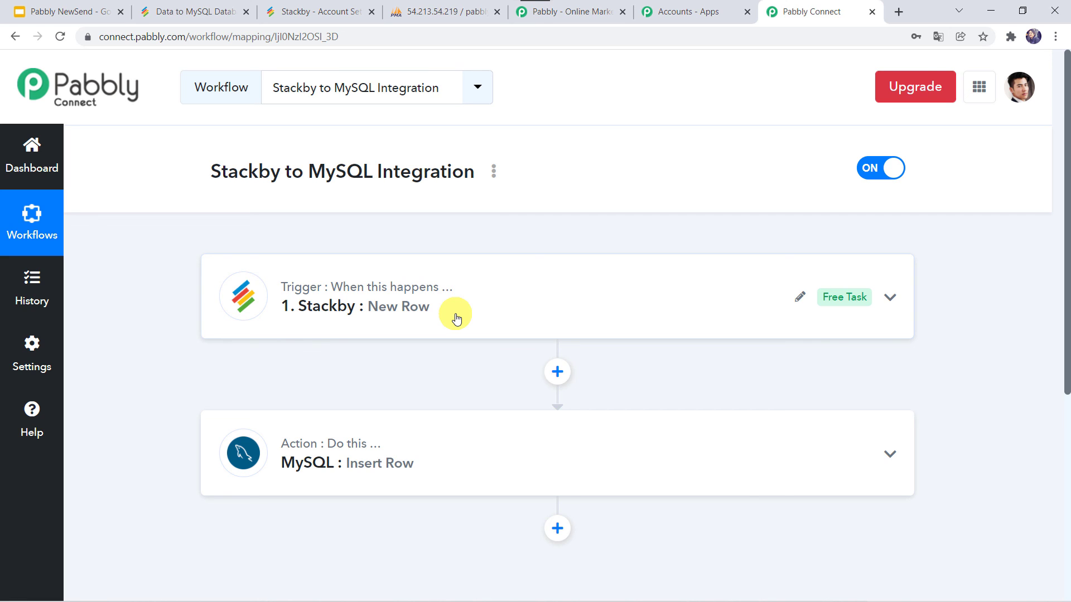
click(480, 283)
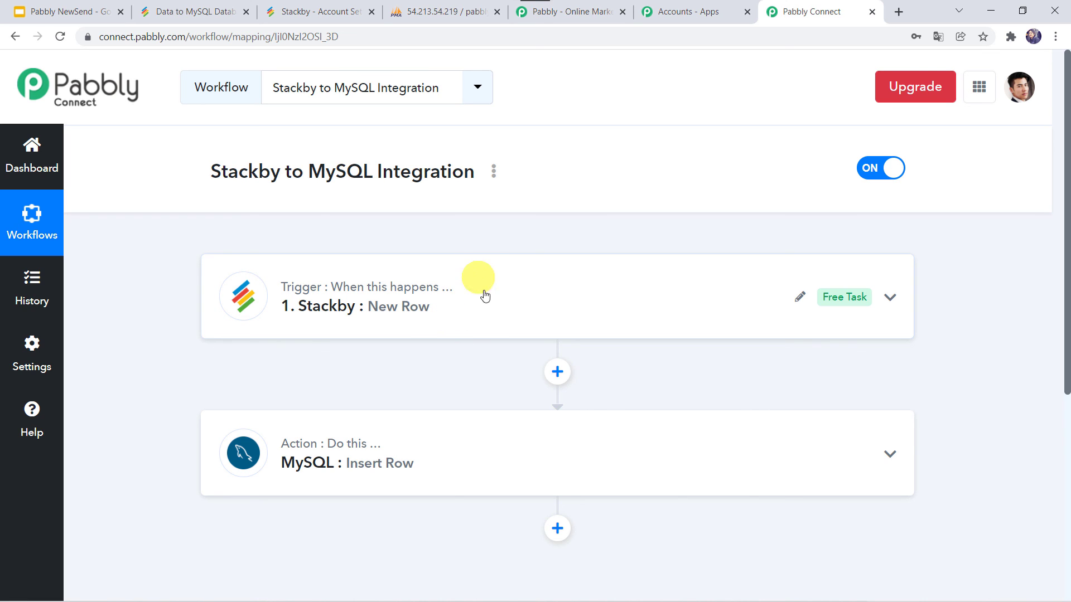